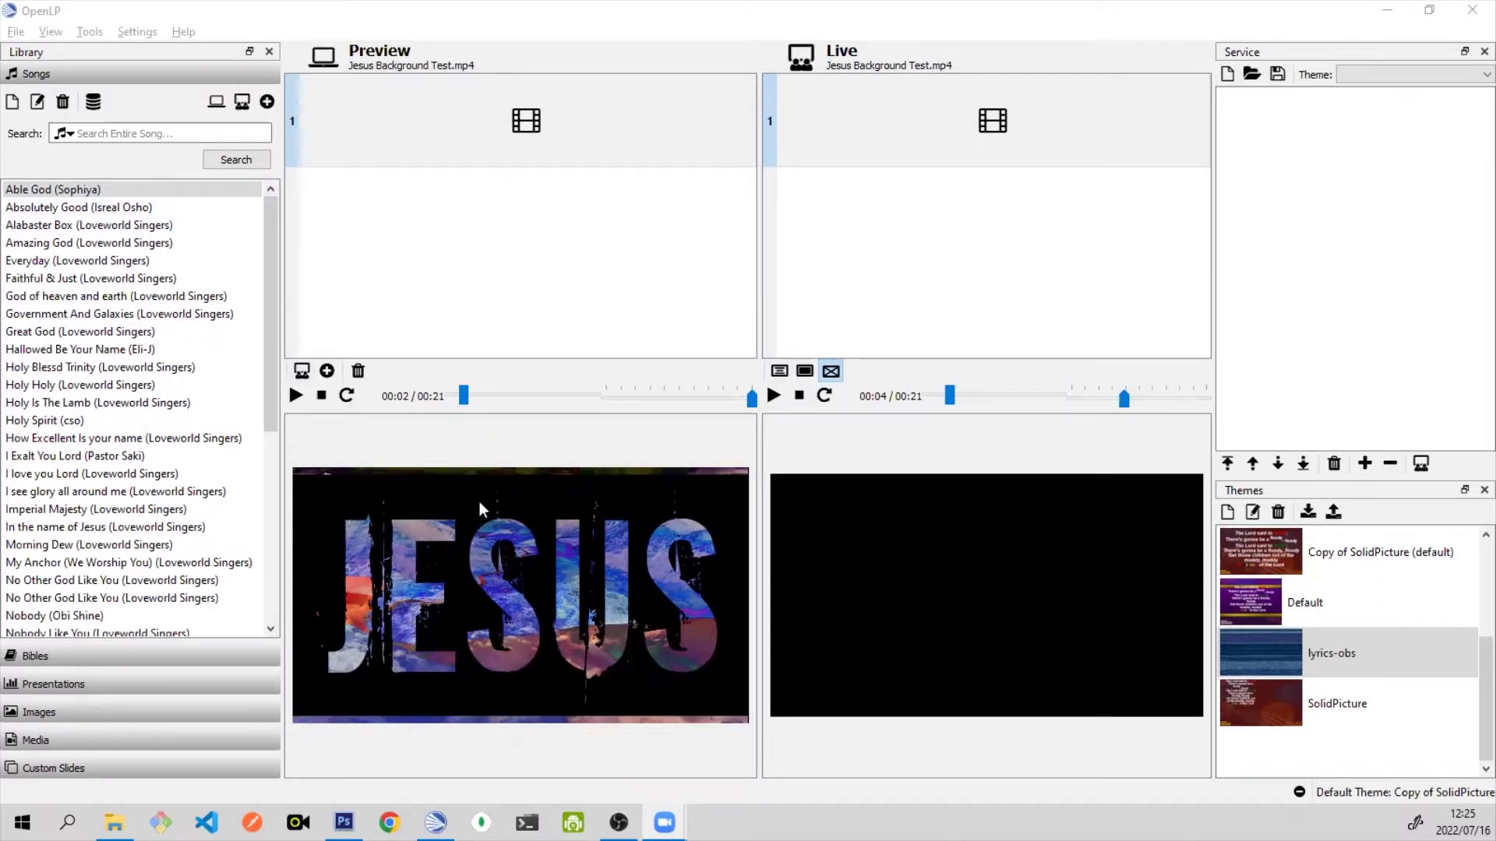
Step: Load the song 'Able God (Sophiya)' from the Songs library into OpenLP's Preview panel
click(618, 823)
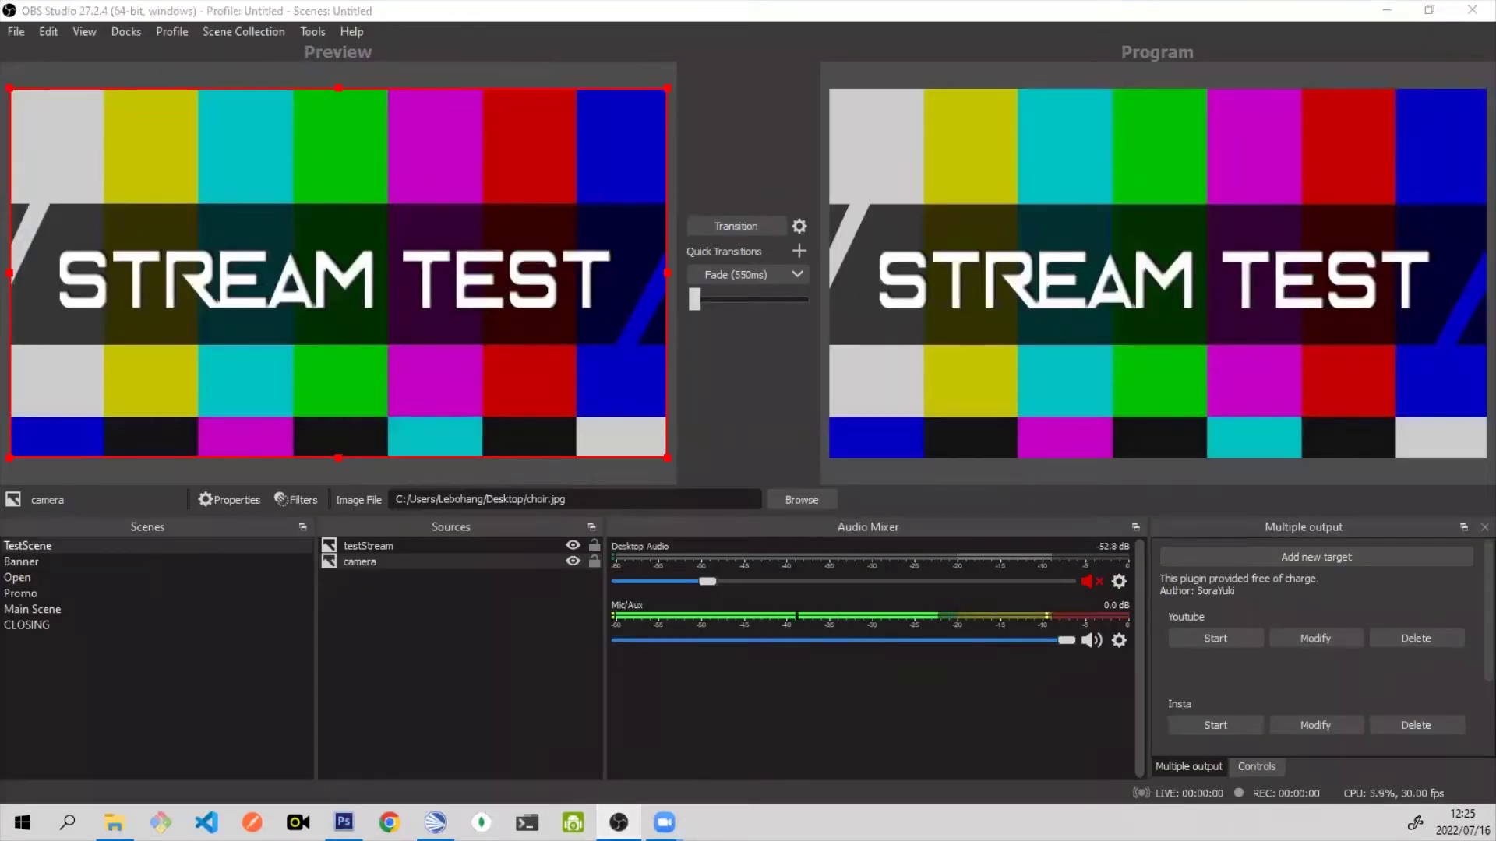
click(619, 823)
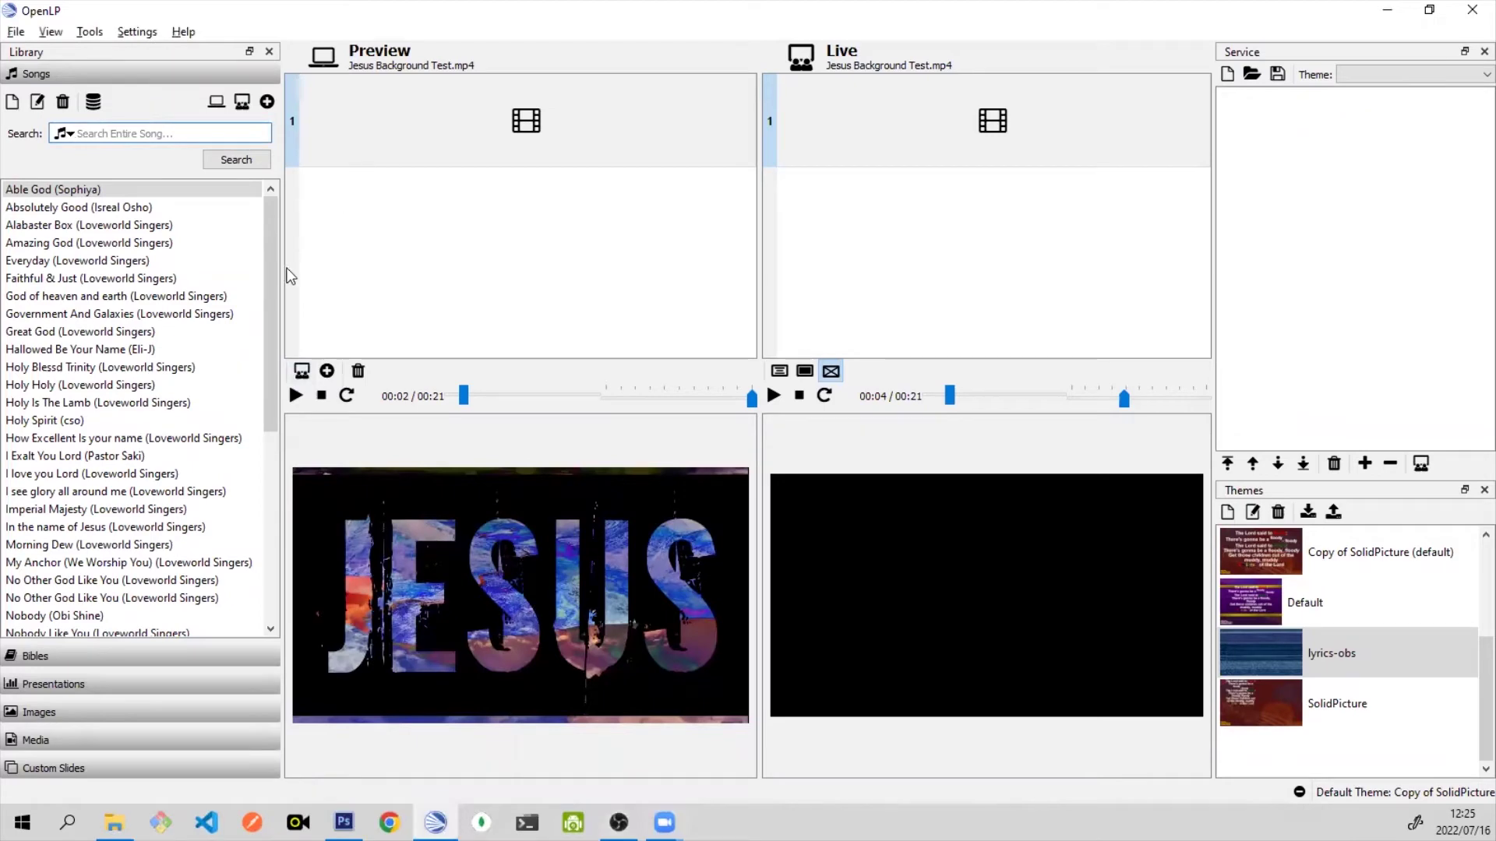
mouse_move(271, 265)
mouse_down()
mouse_move(262, 308)
mouse_move(262, 241)
mouse_up()
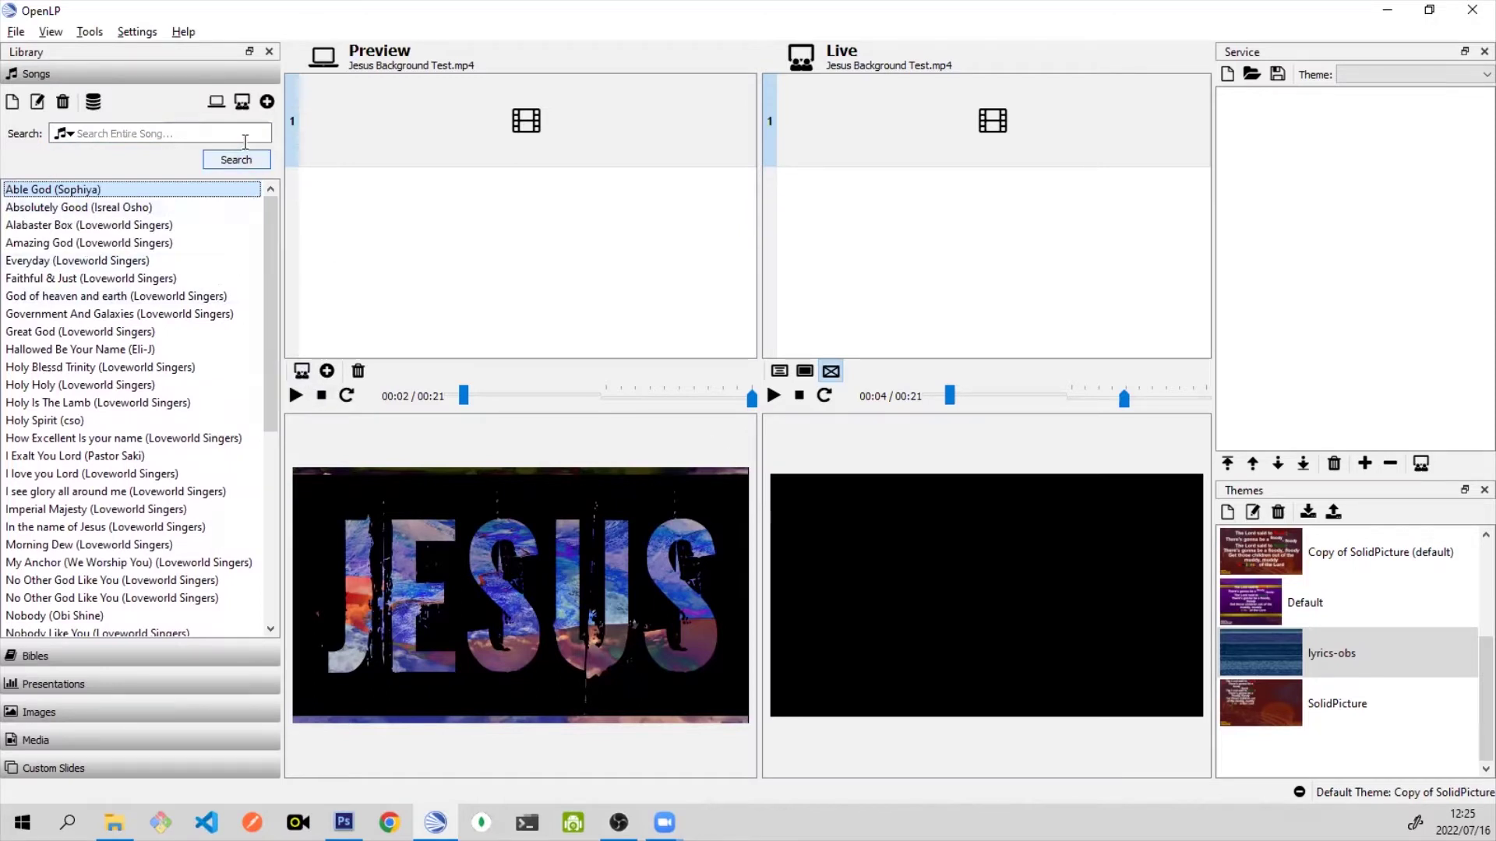
click(216, 102)
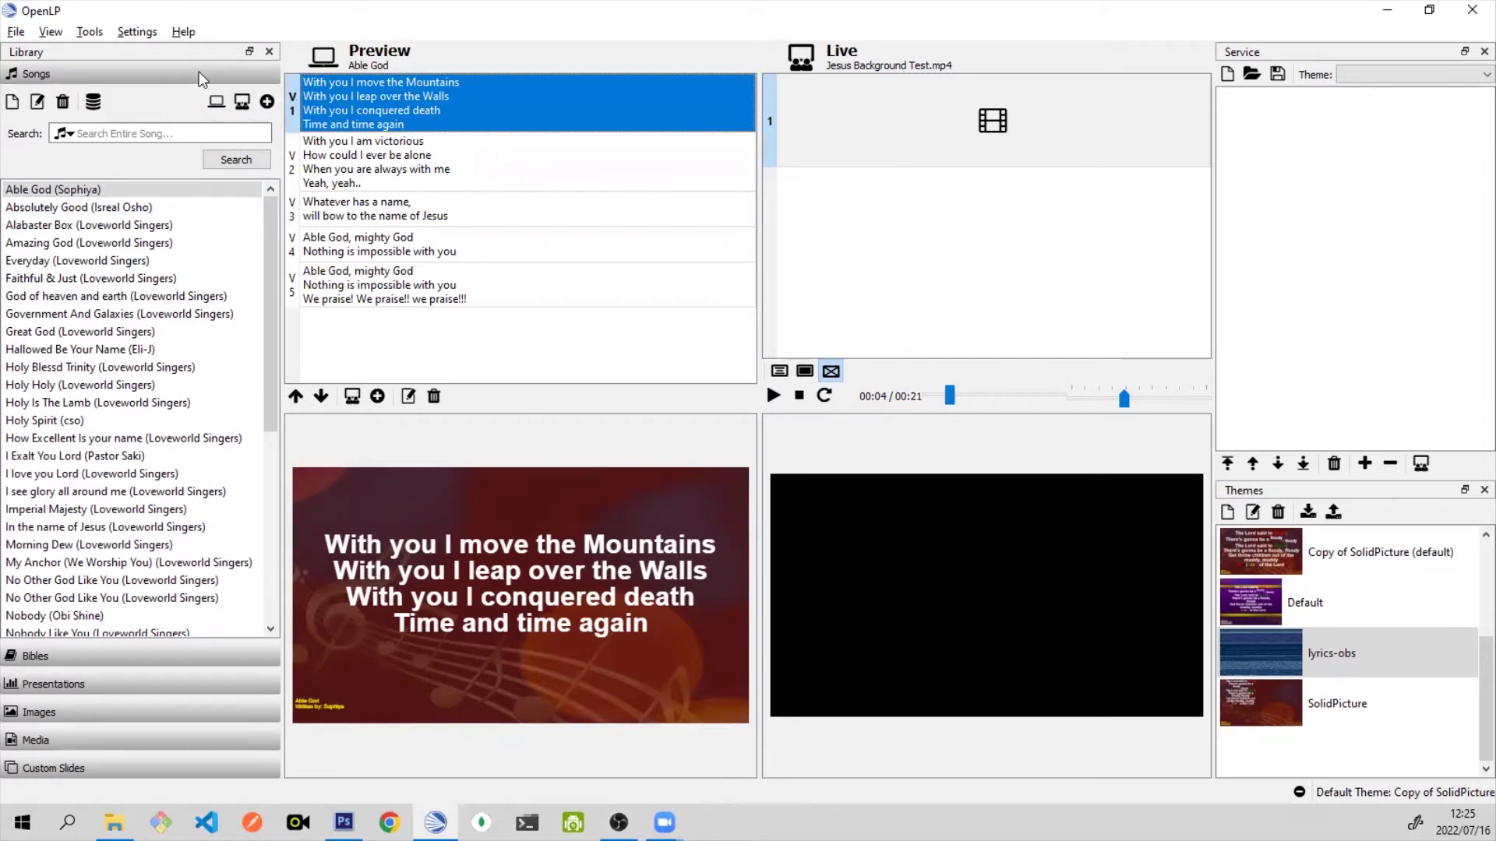
click(51, 32)
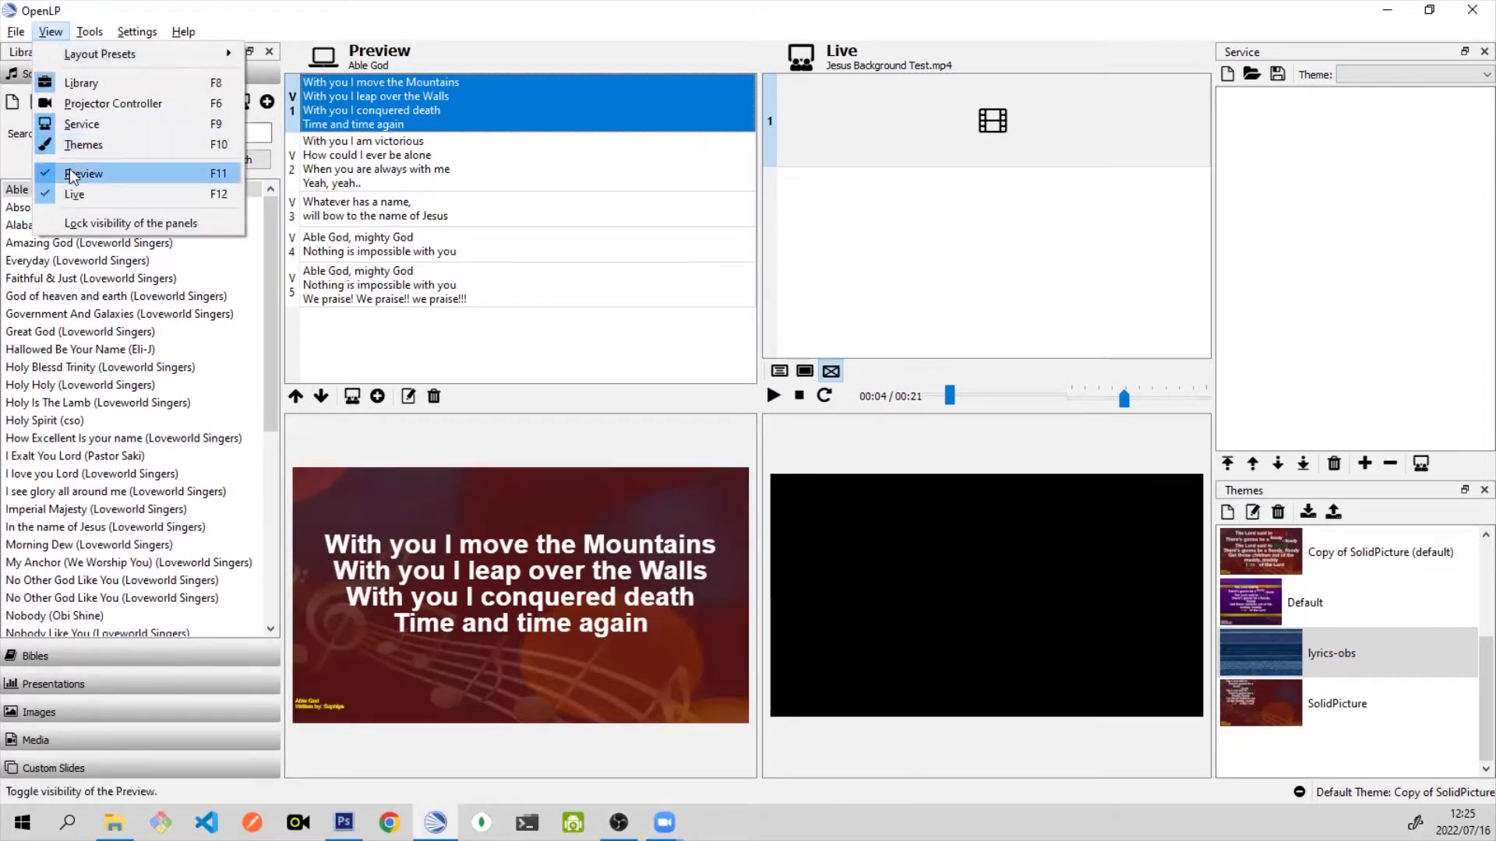
Step: Toggle the Library panel off and back on, then hide the Preview panel
click(81, 84)
click(56, 34)
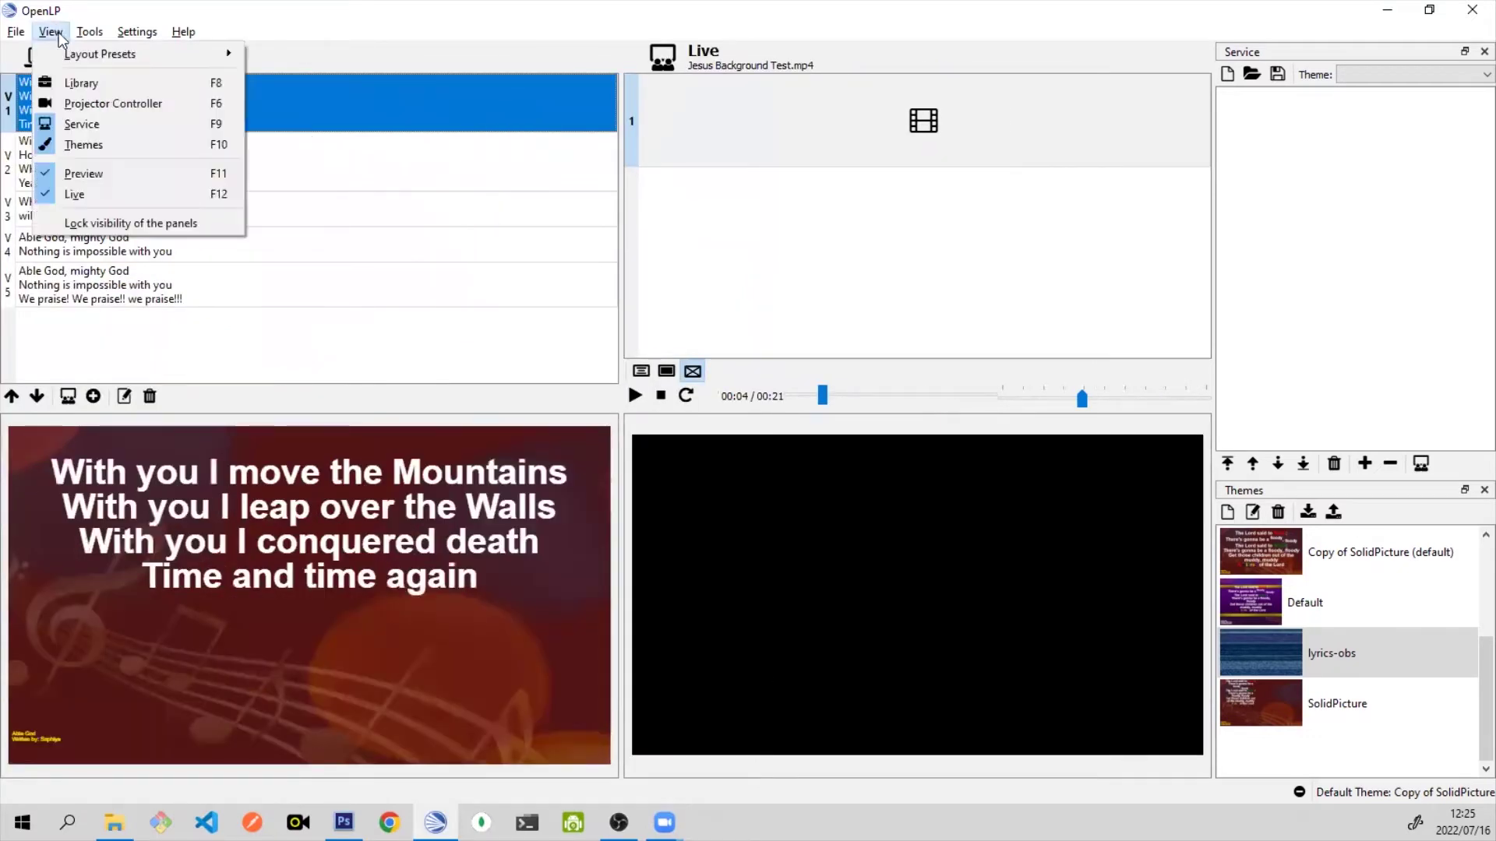
click(75, 78)
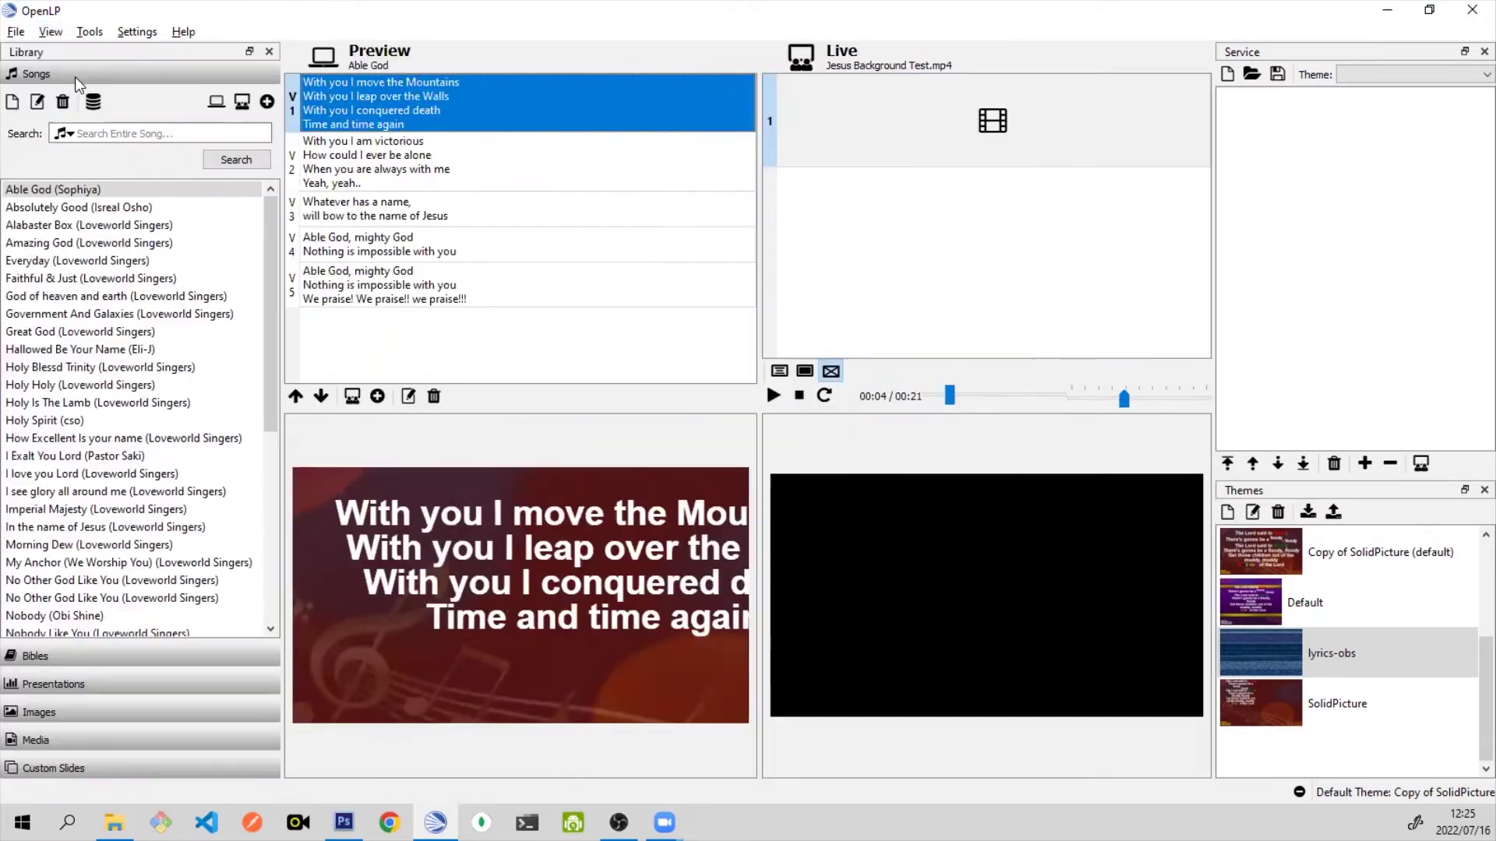
click(59, 28)
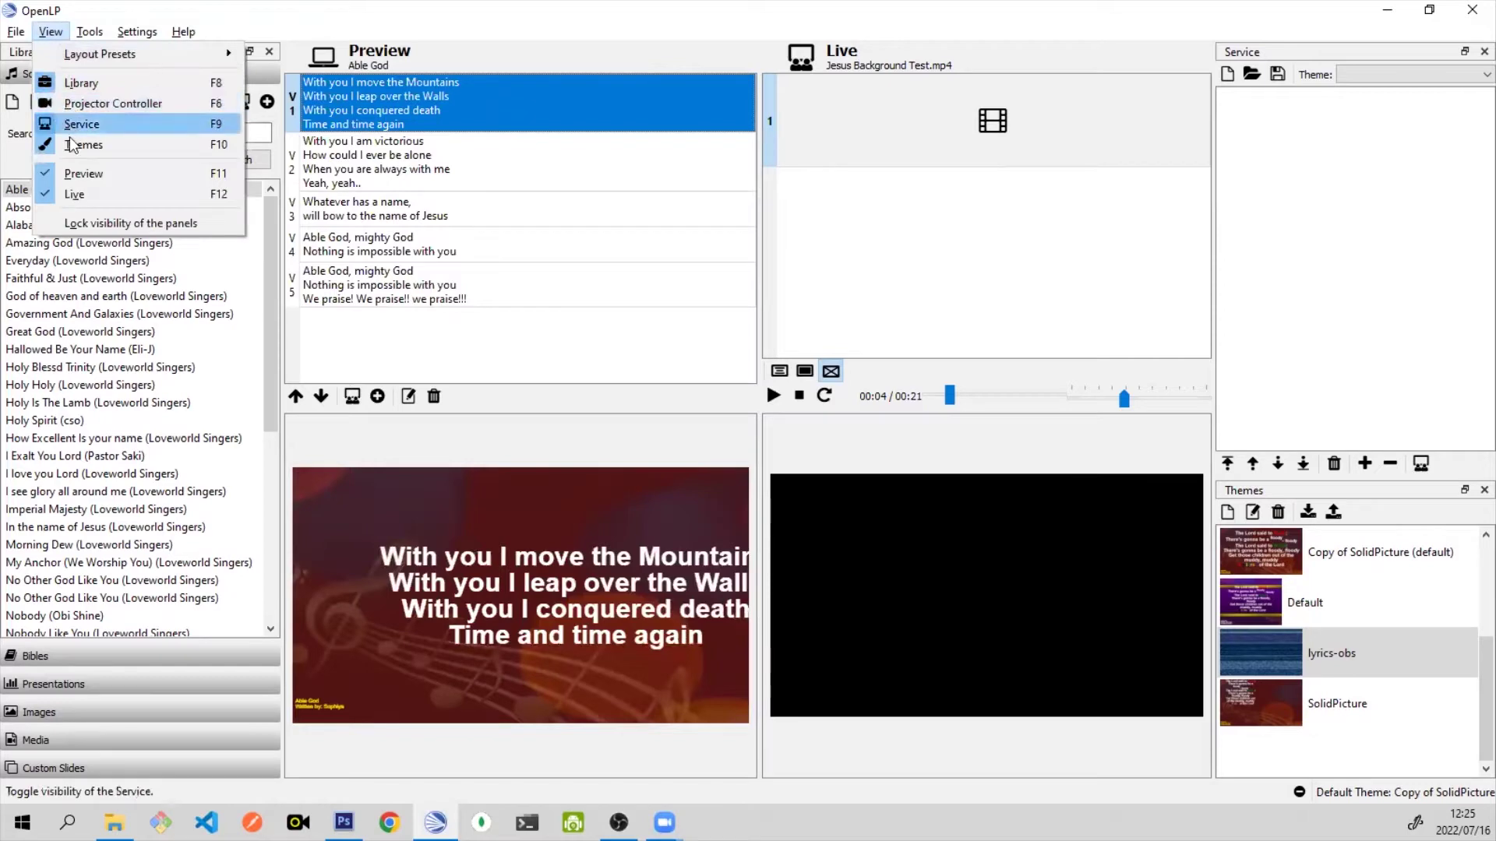
click(101, 172)
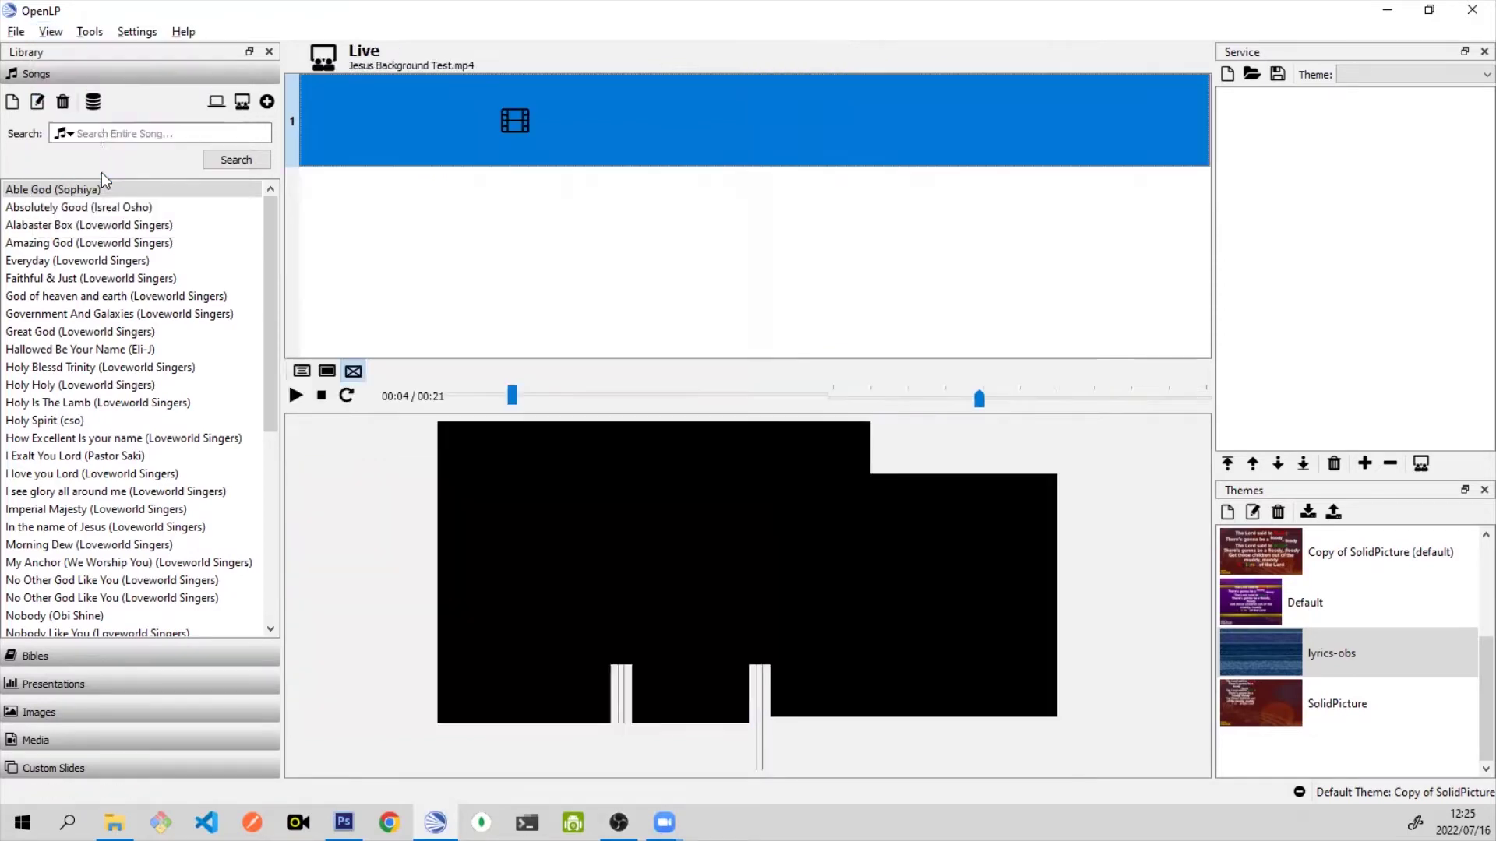
Step: Hide the Themes and Service panels, then select Able God in the Songs list
click(60, 31)
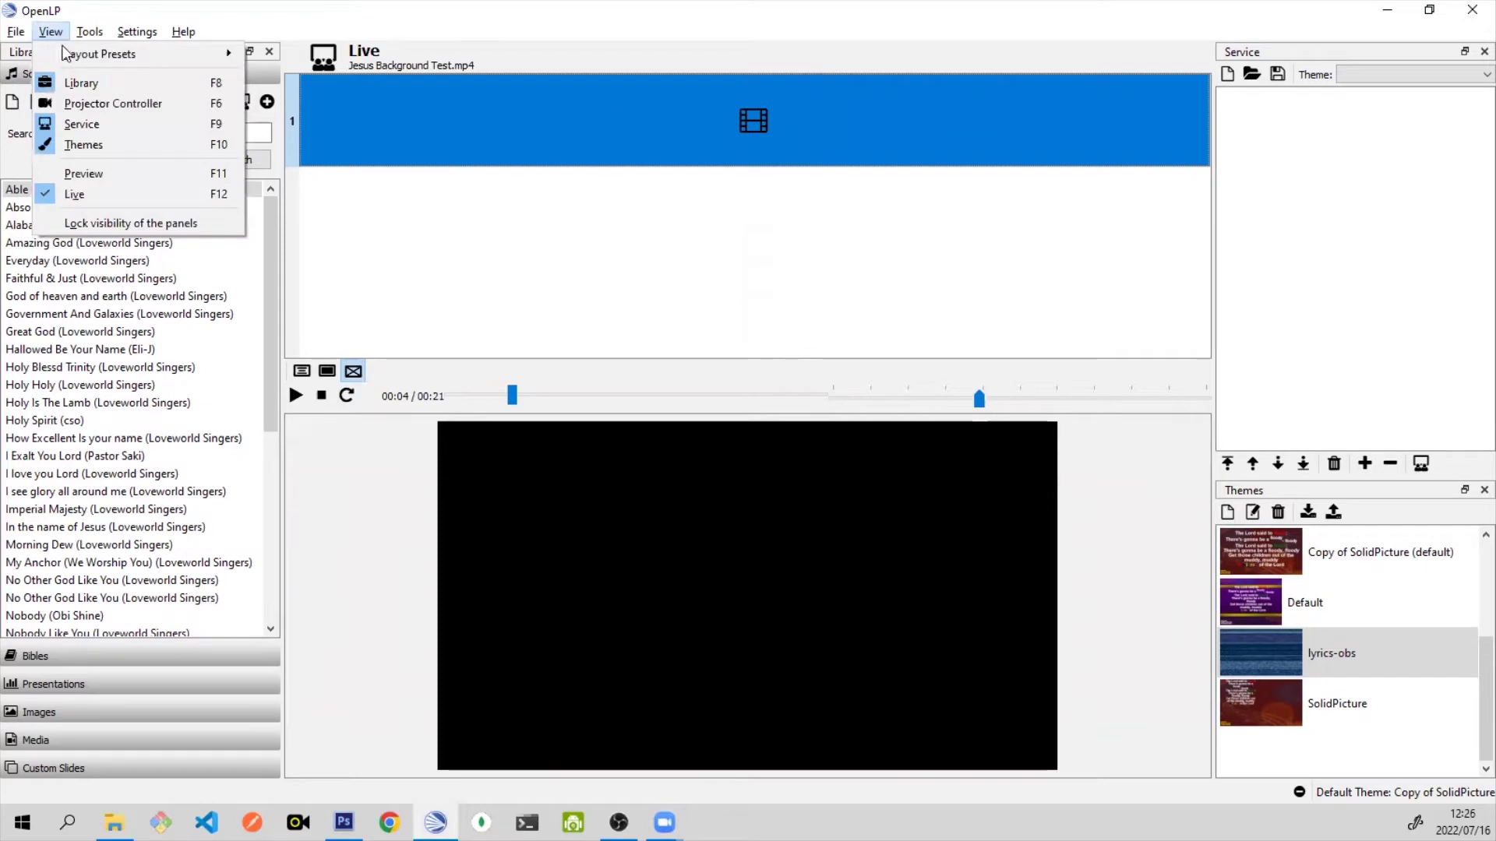
click(78, 142)
click(56, 32)
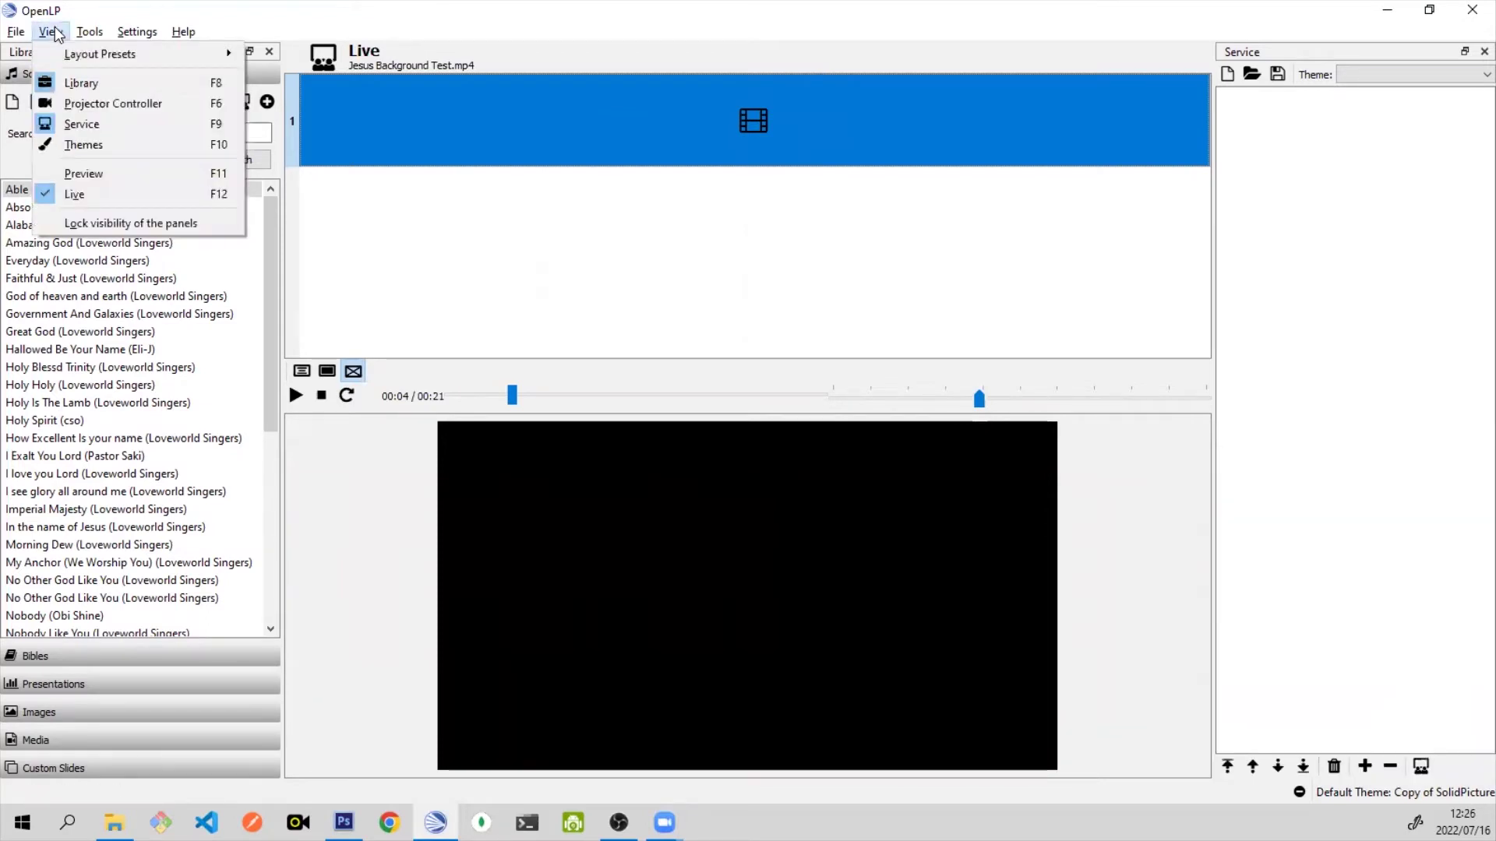
click(90, 127)
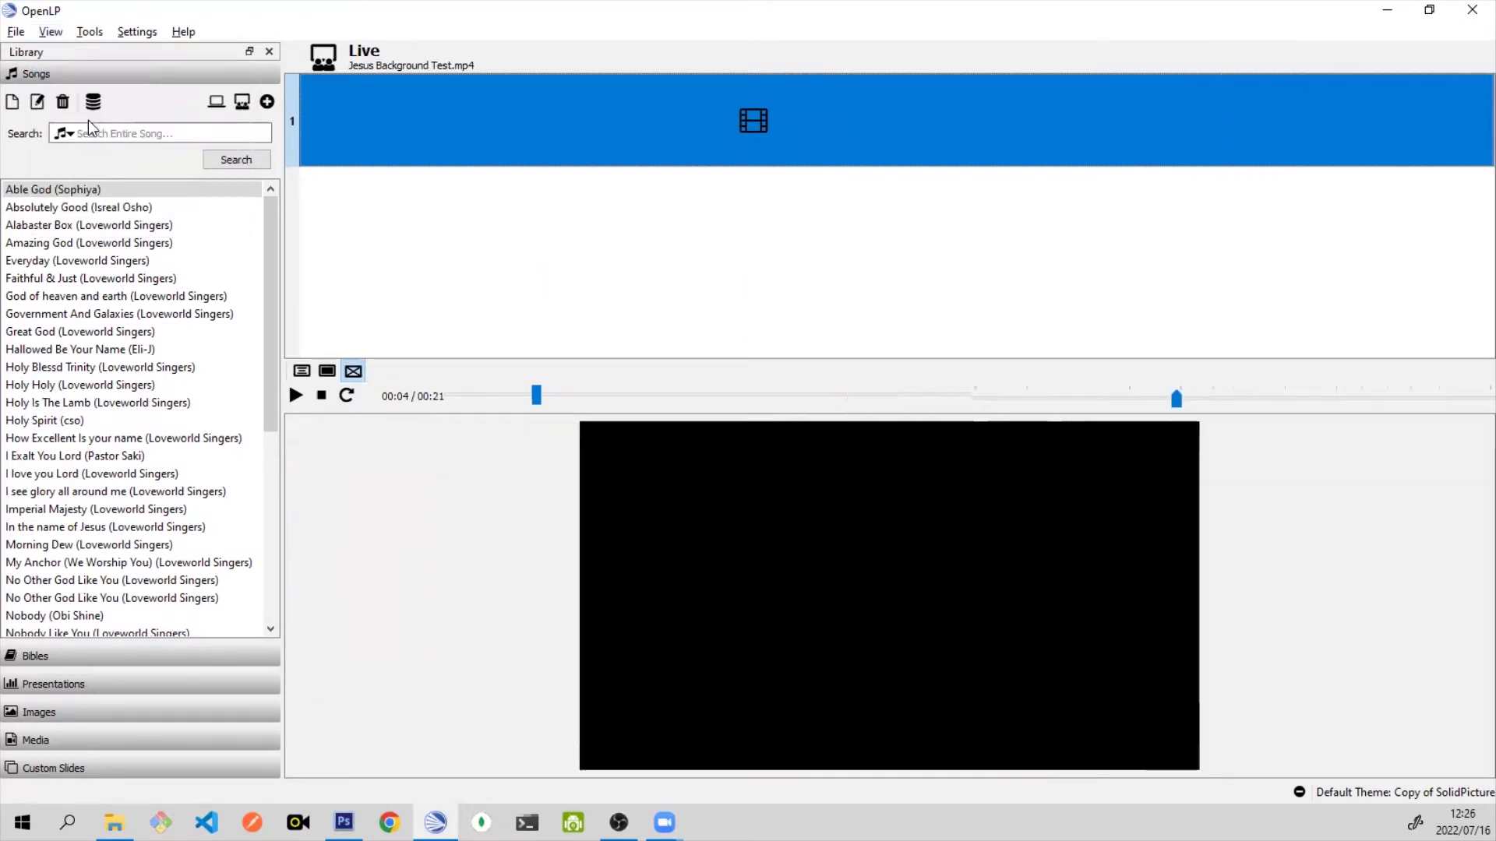
click(60, 33)
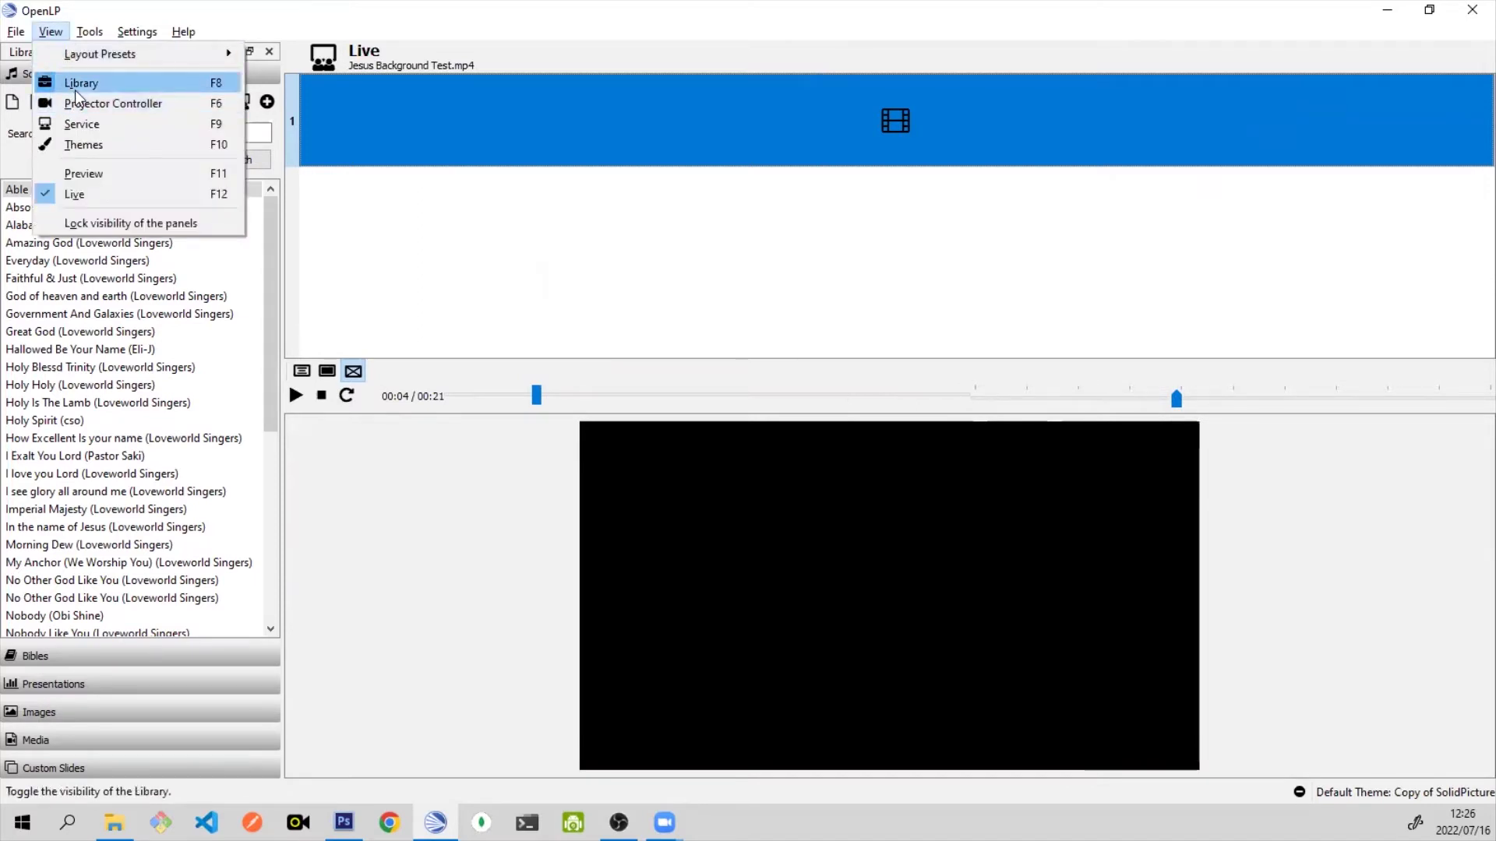
click(92, 332)
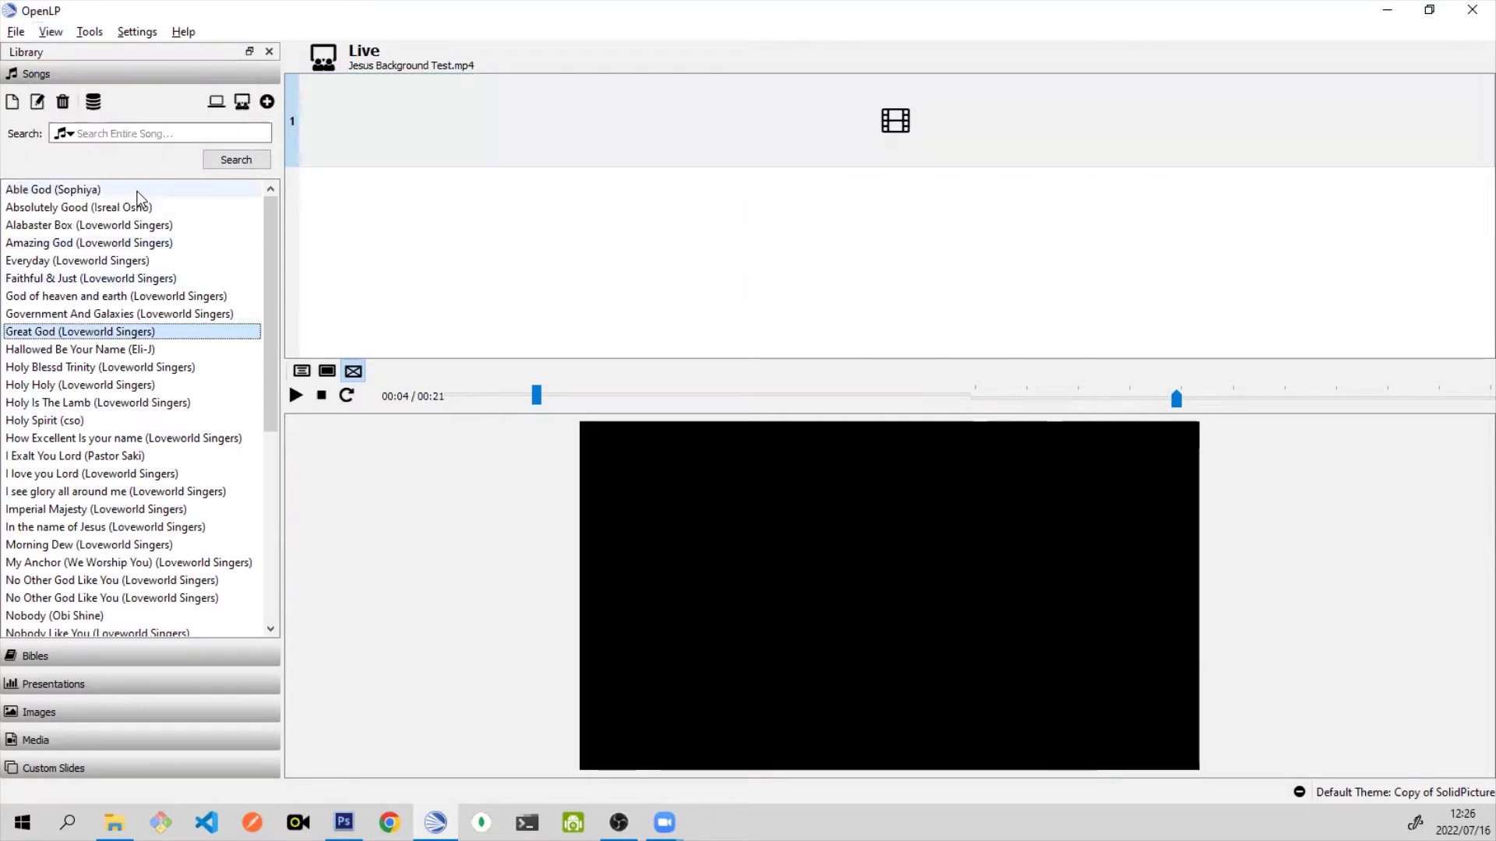
click(176, 191)
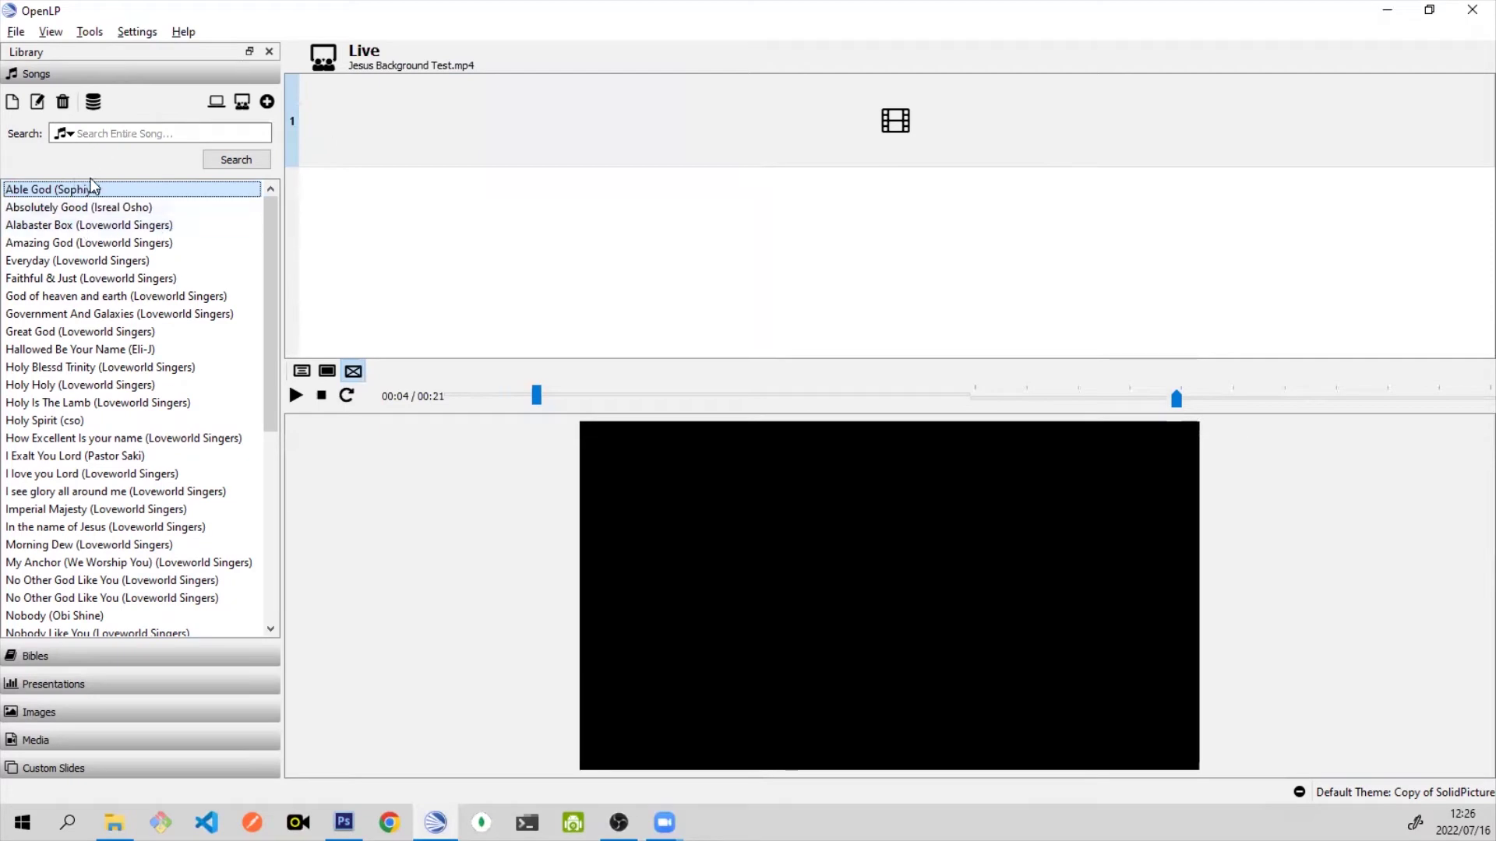
Step: Send 'Able God (Sophiya)' live so its first verse shows over the red musical-notes background
click(233, 107)
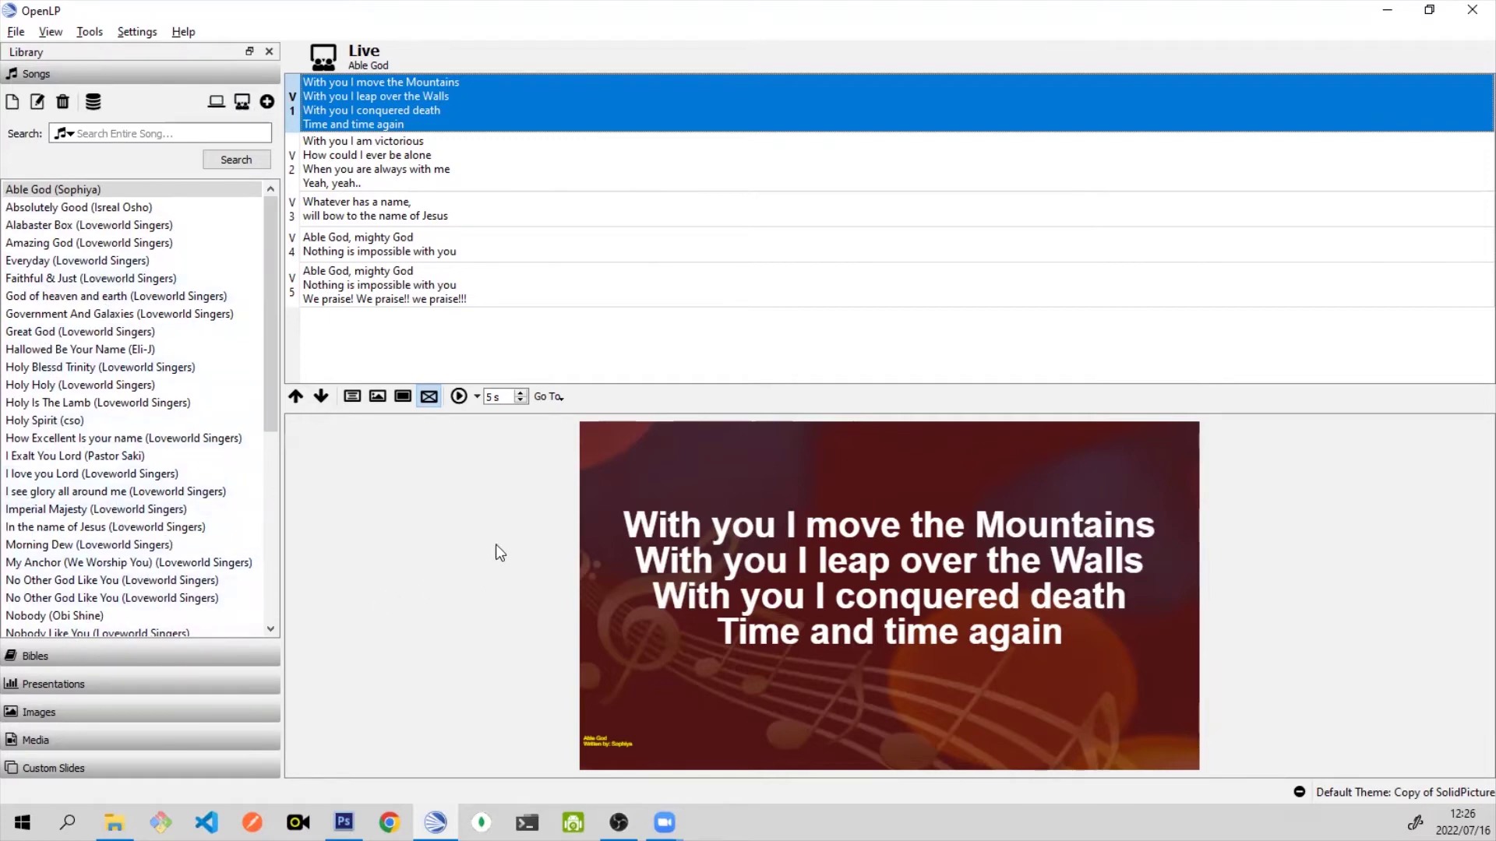
Step: In TestScene, hide the testStream source so Preview shows the camera's choir image
click(619, 823)
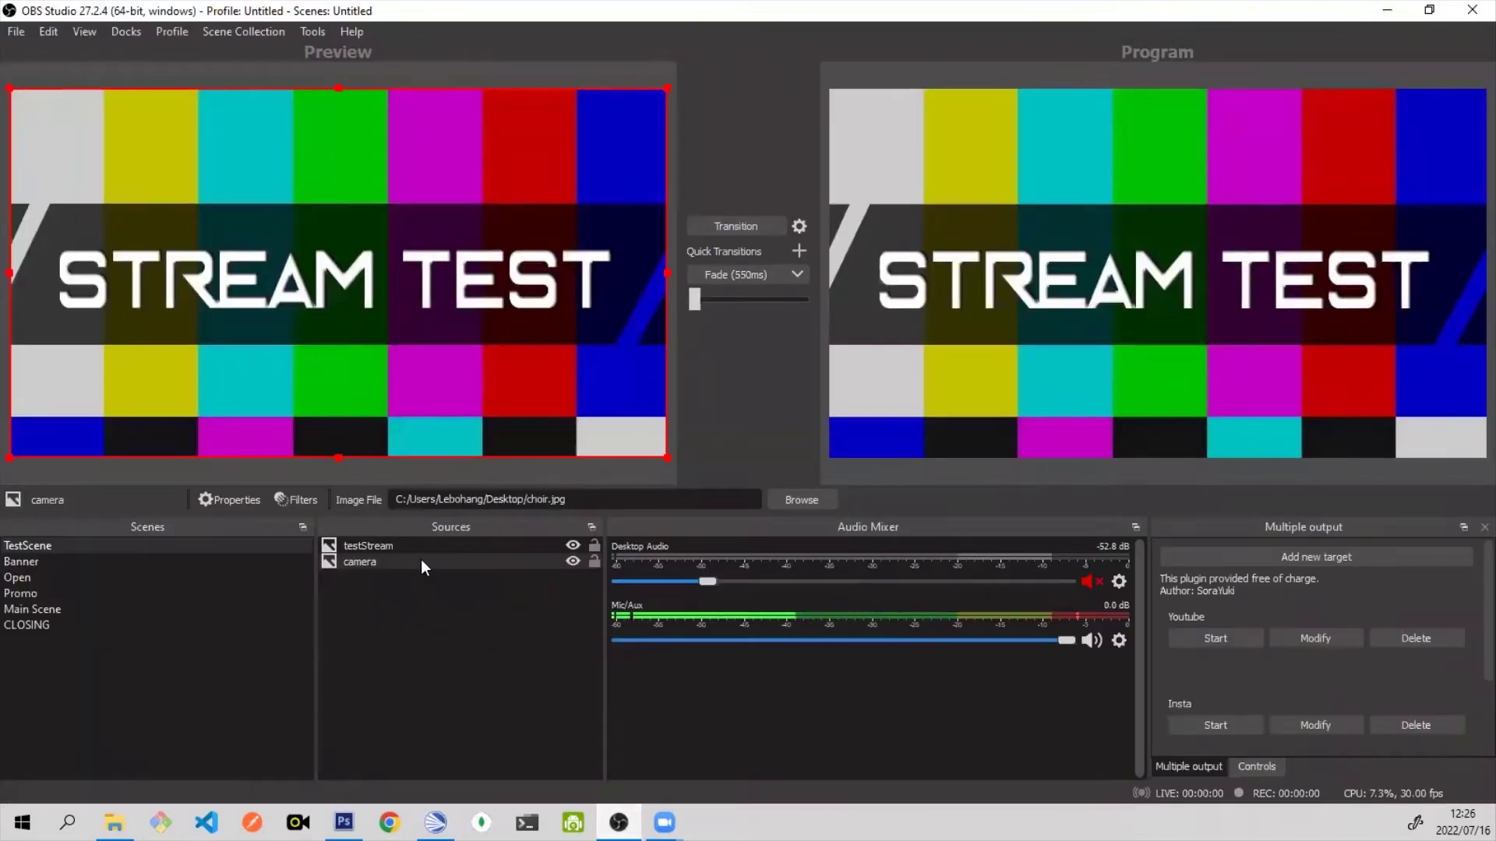
click(38, 544)
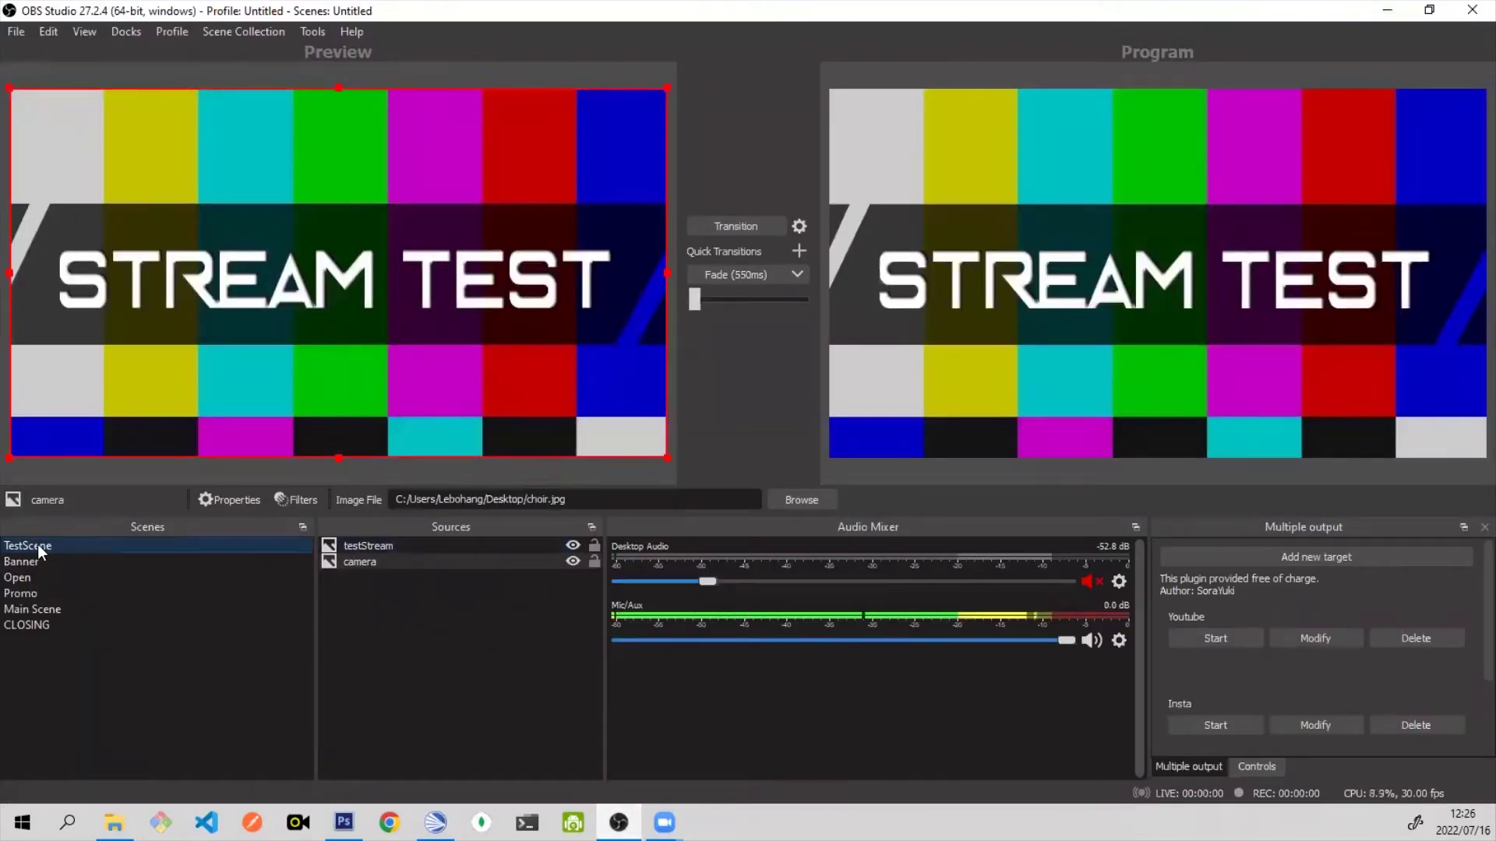
click(400, 545)
click(572, 546)
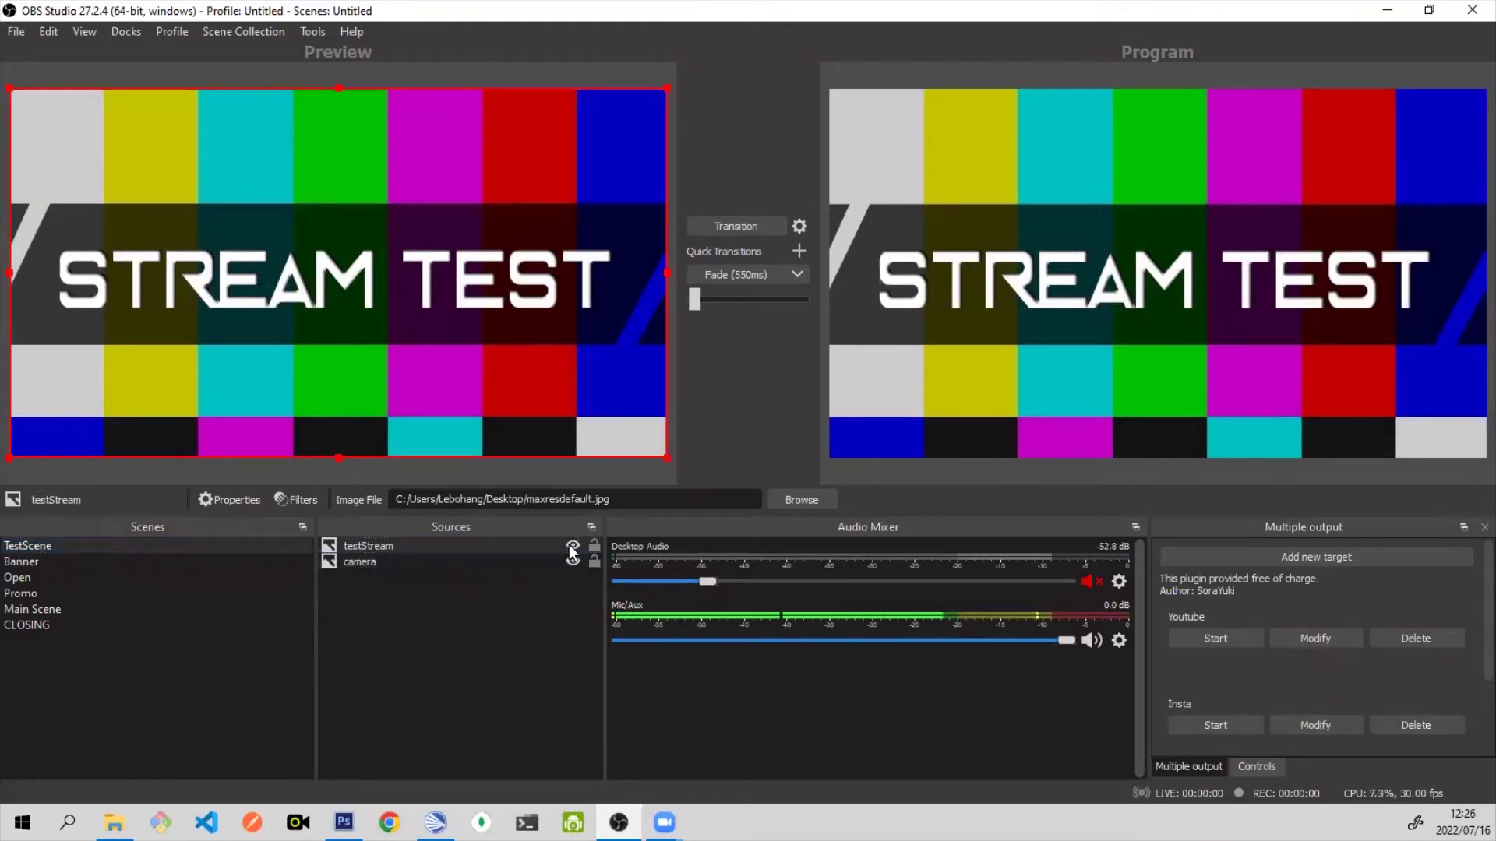
click(358, 560)
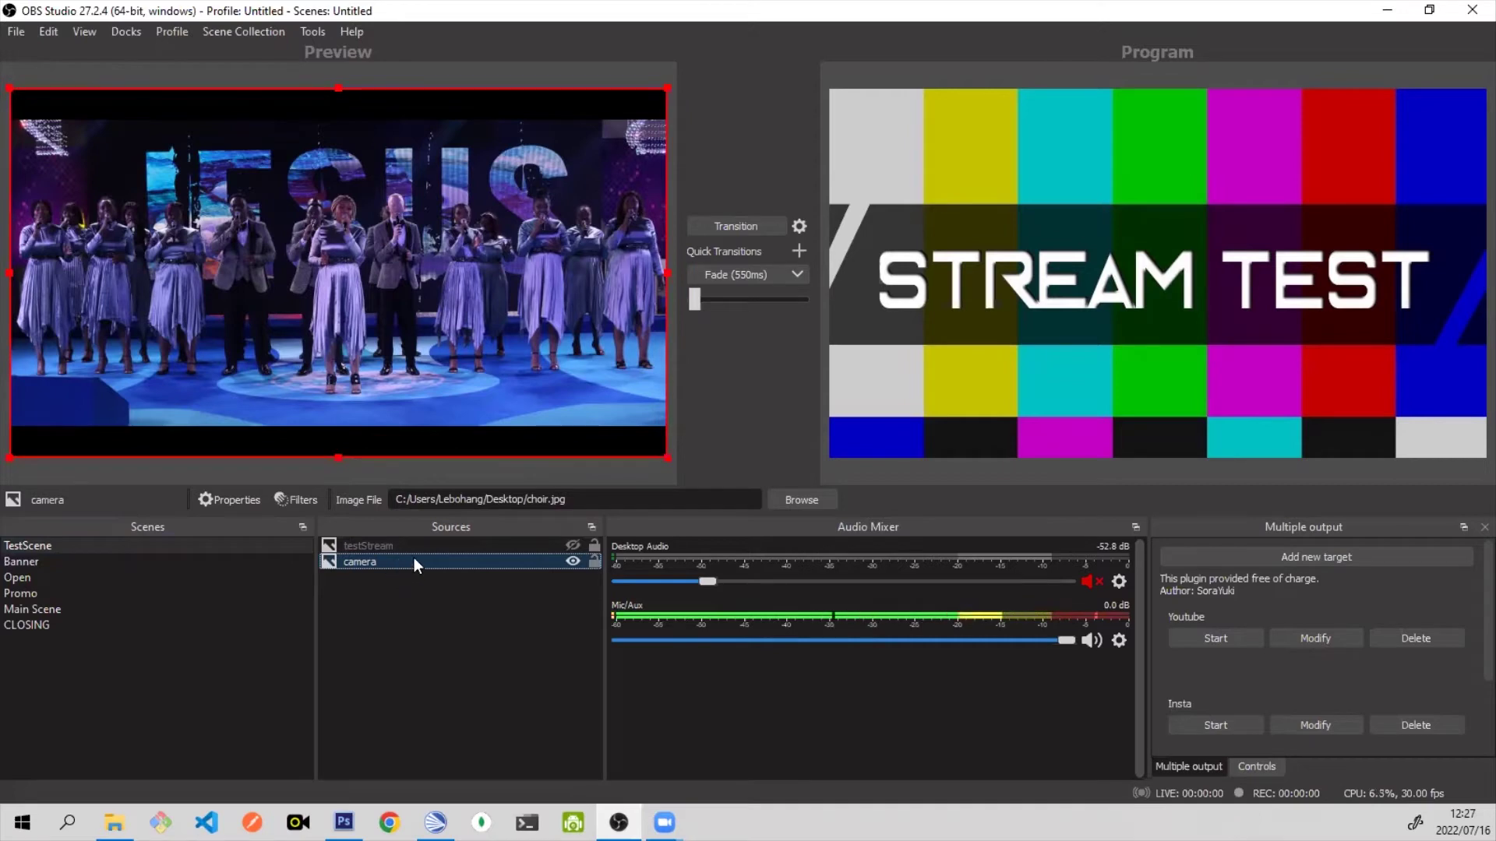
Step: Add a Window Capture source named 'openLP' capturing the [OpenLP.exe]: OpenLP window
click(402, 581)
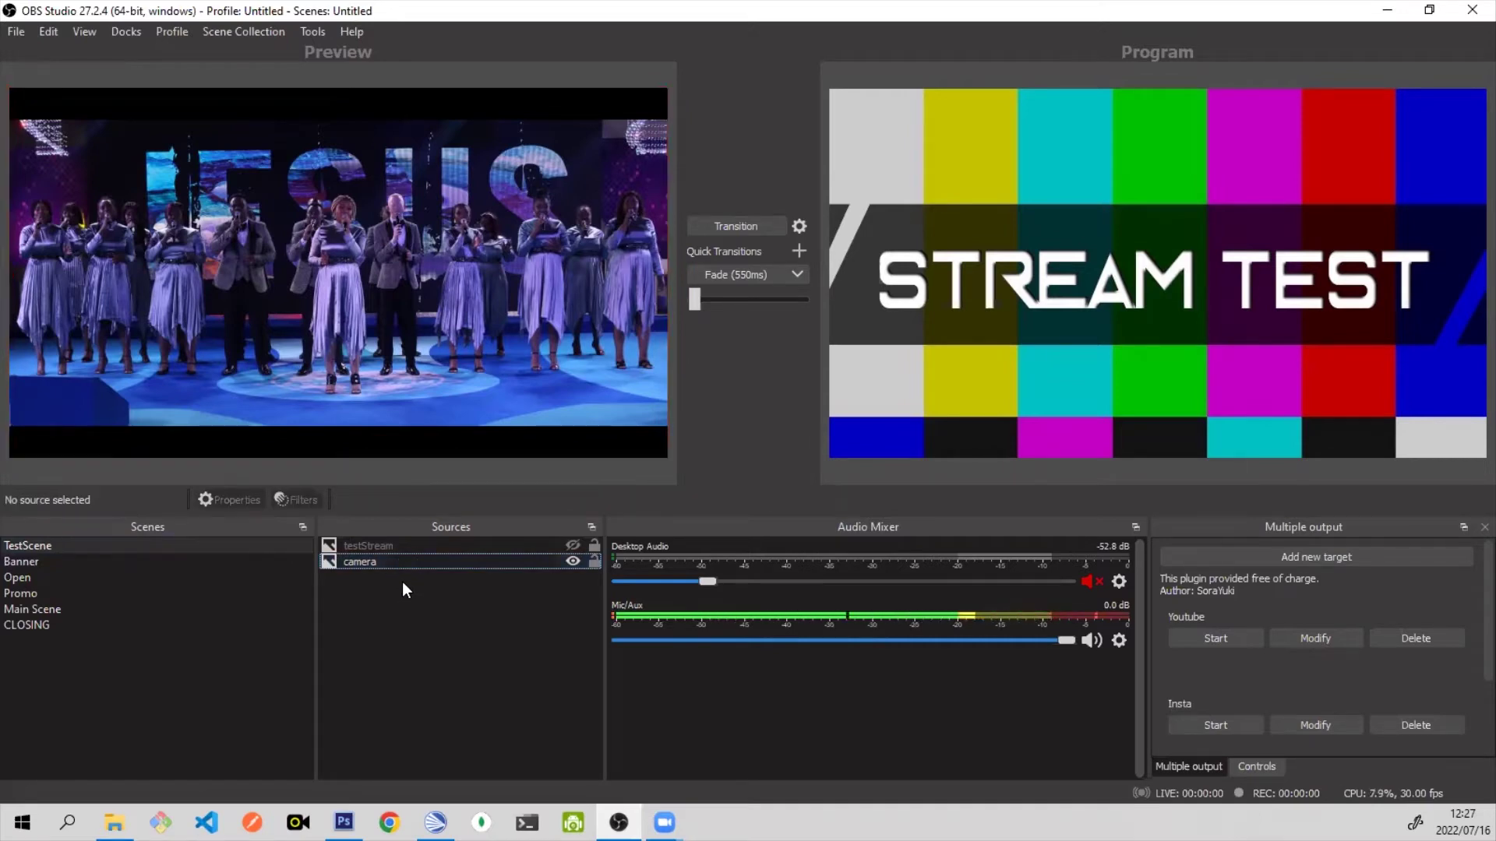
right_click(402, 582)
mouse_move(443, 589)
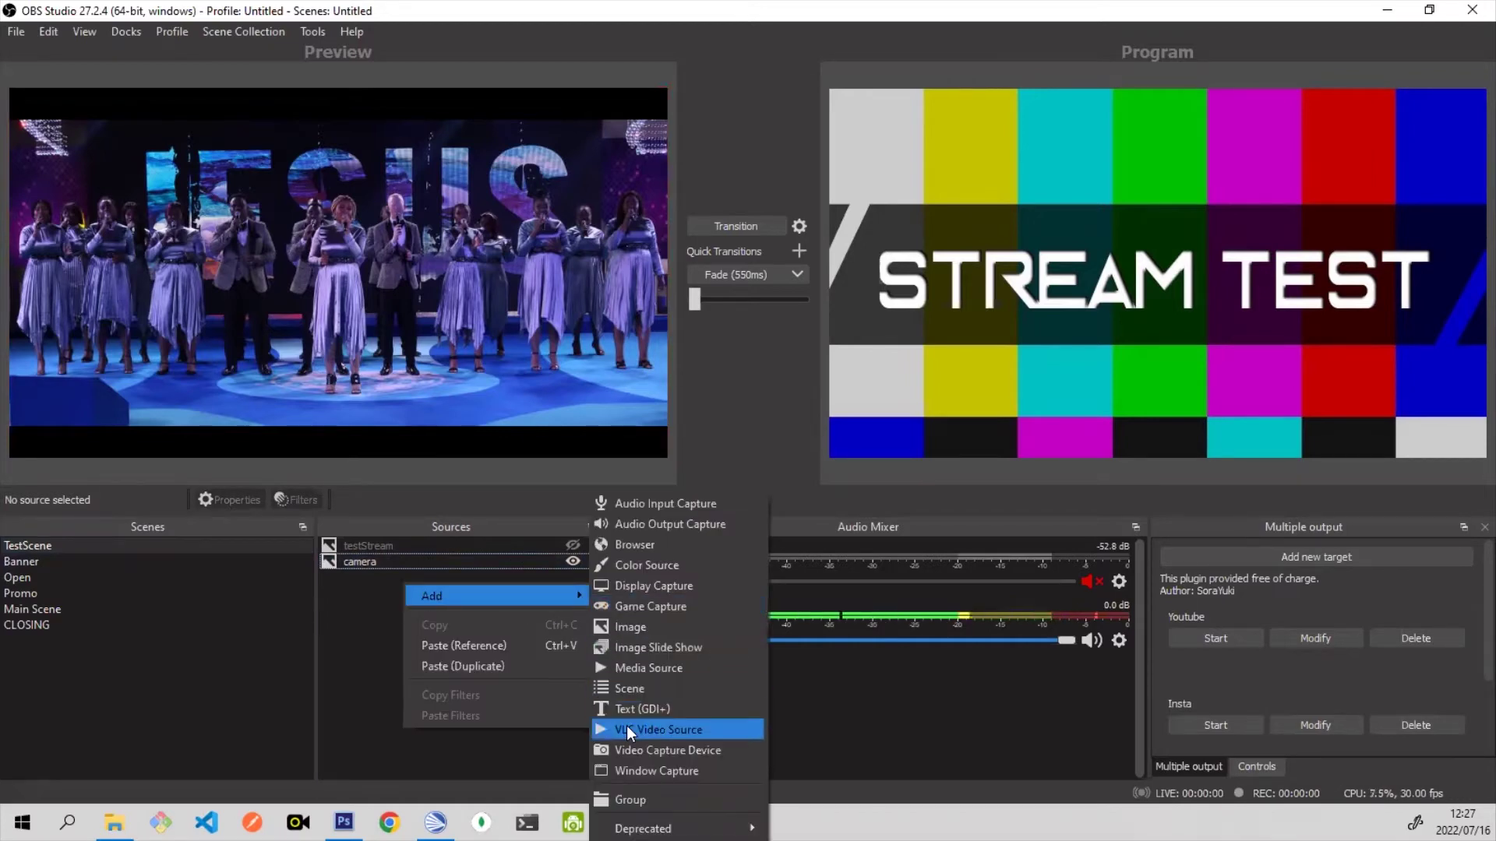
click(644, 766)
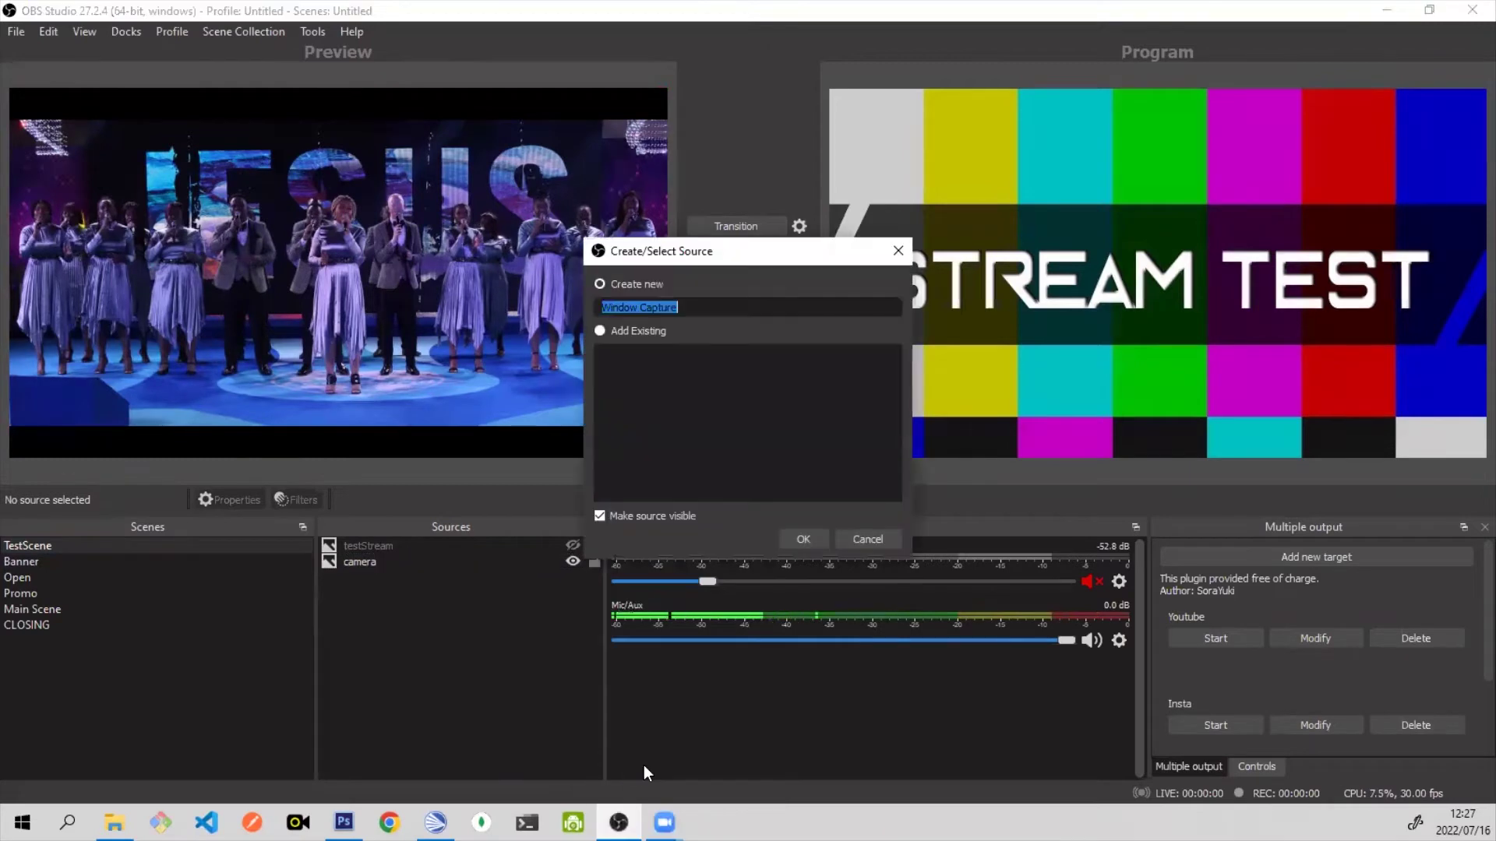
text(op)
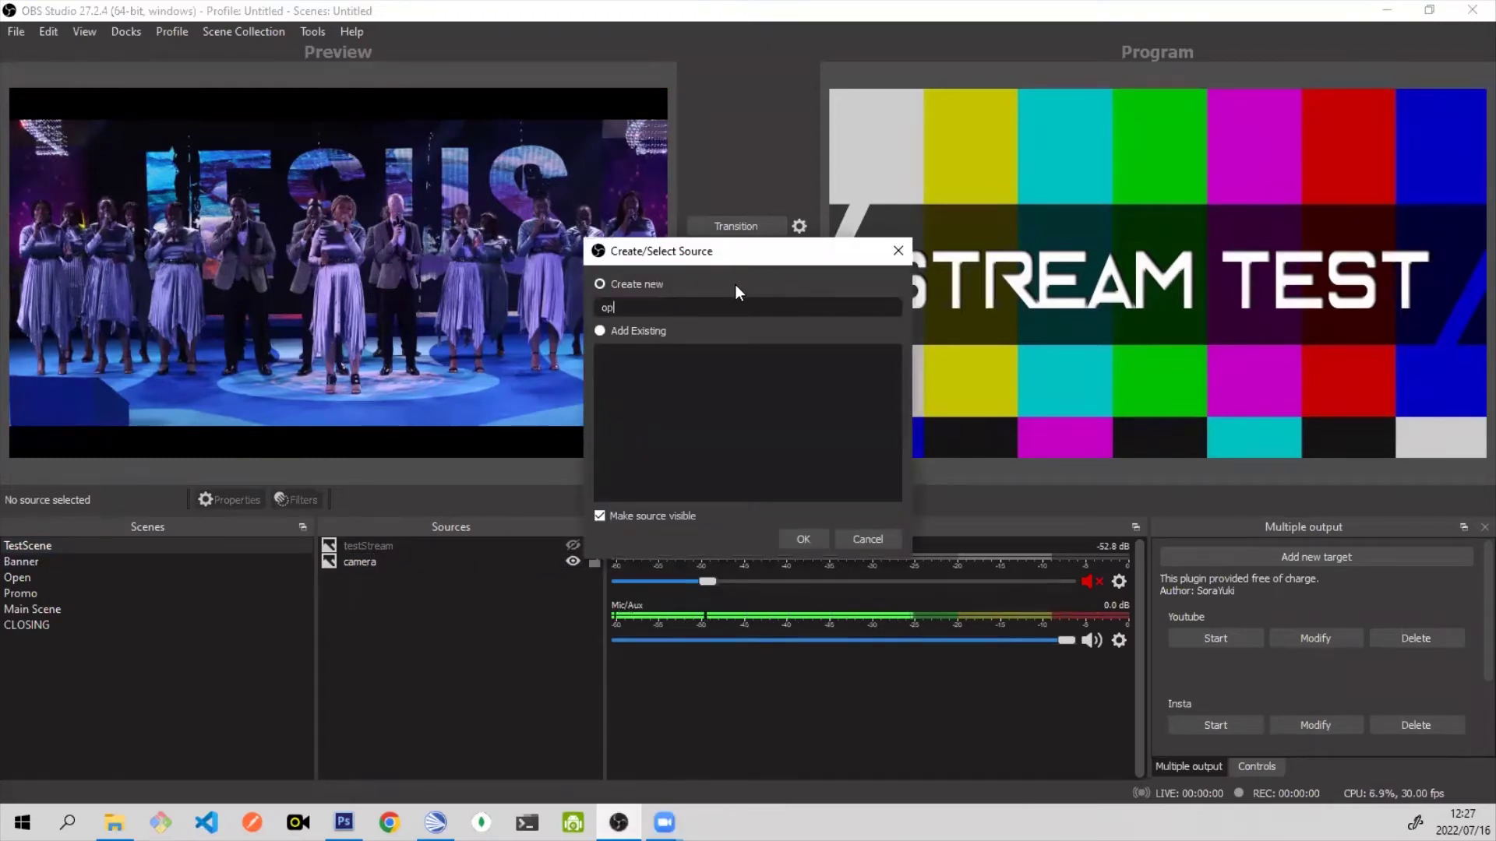
text(enLP)
click(808, 534)
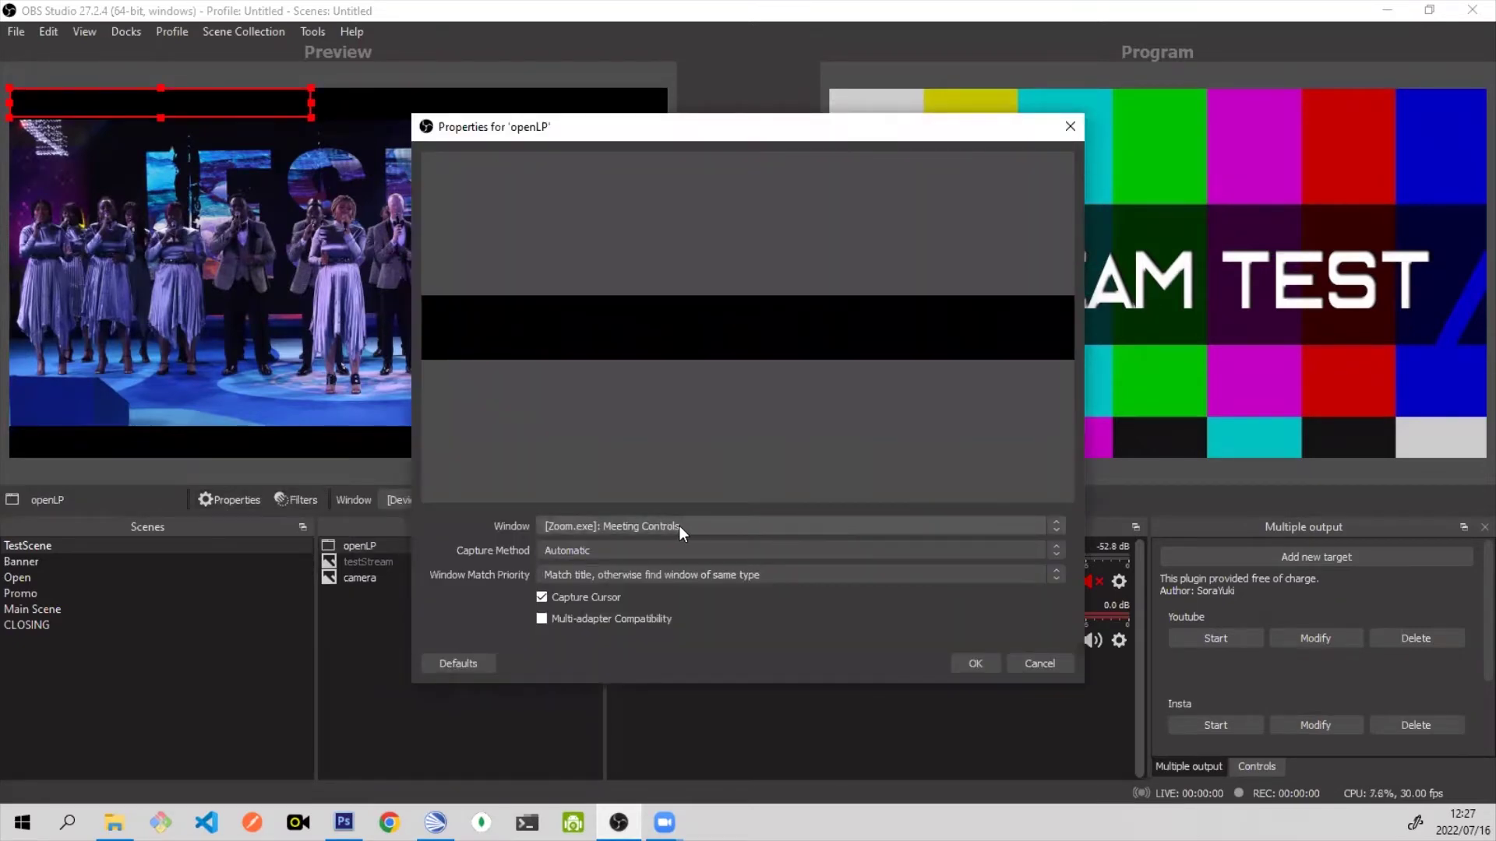
click(679, 527)
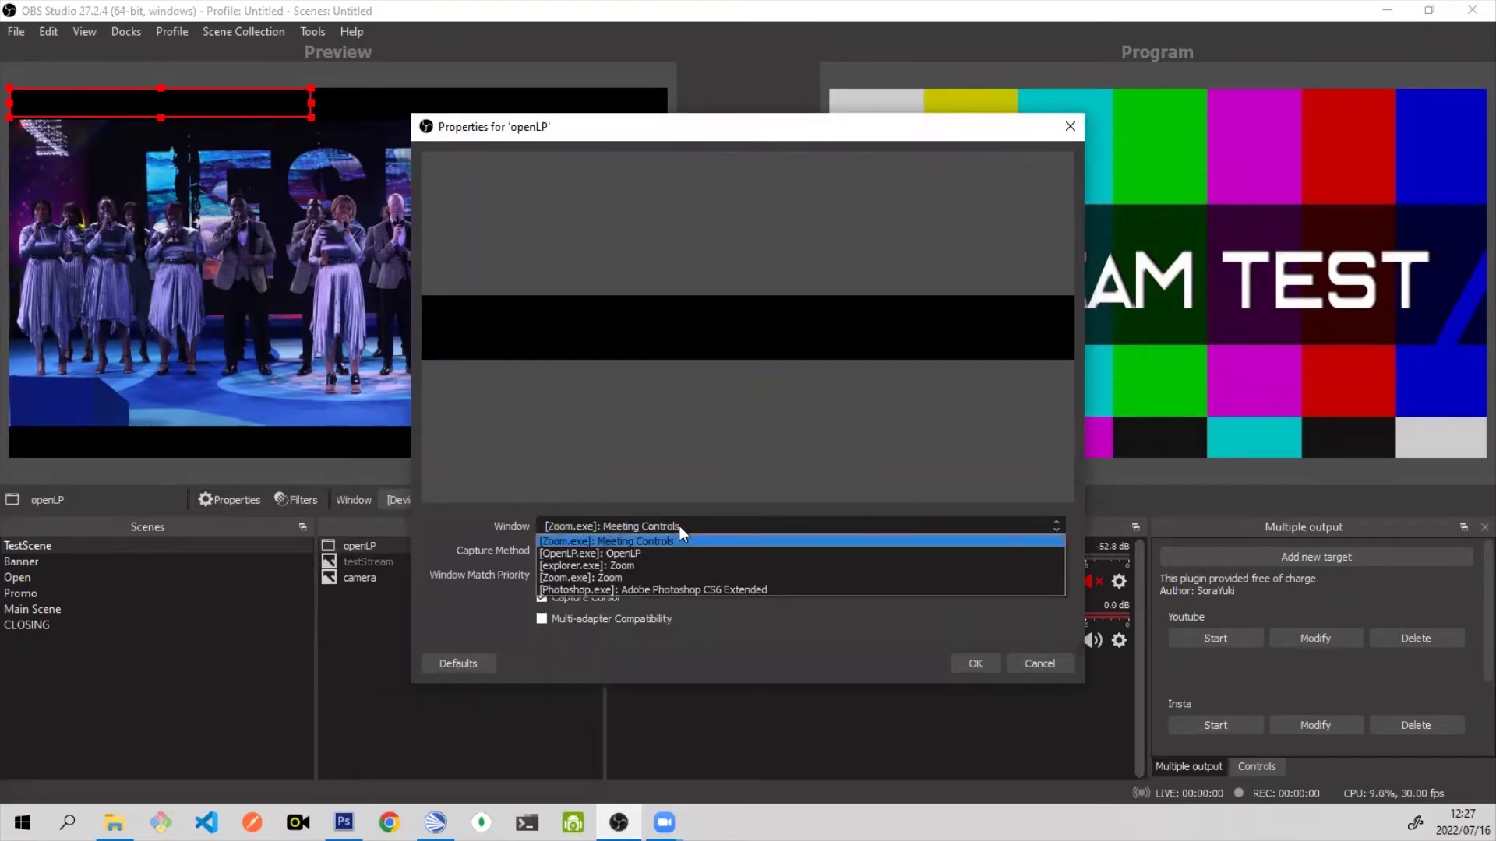
click(627, 553)
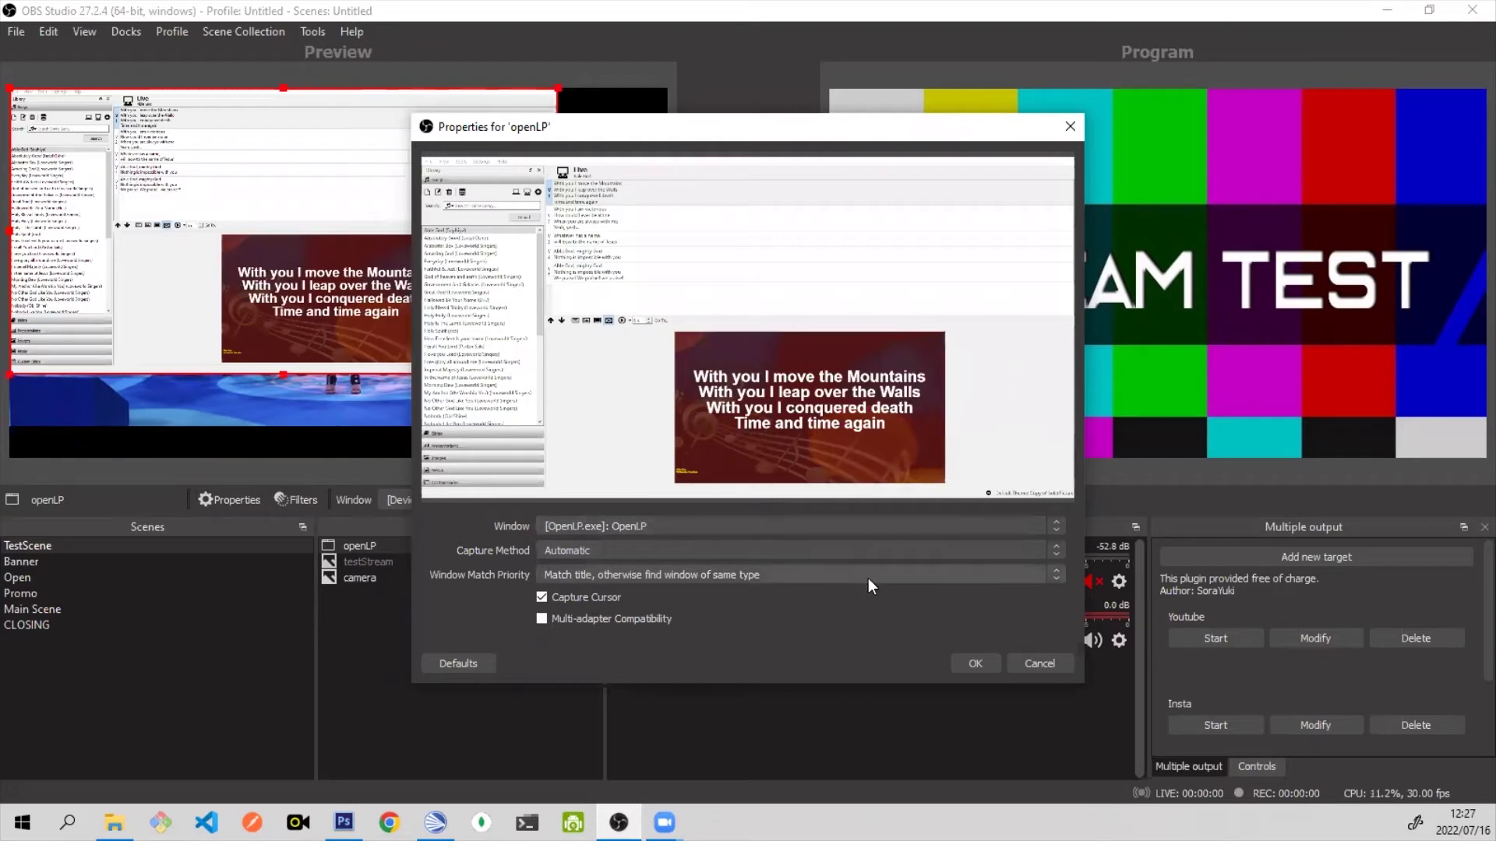
click(978, 661)
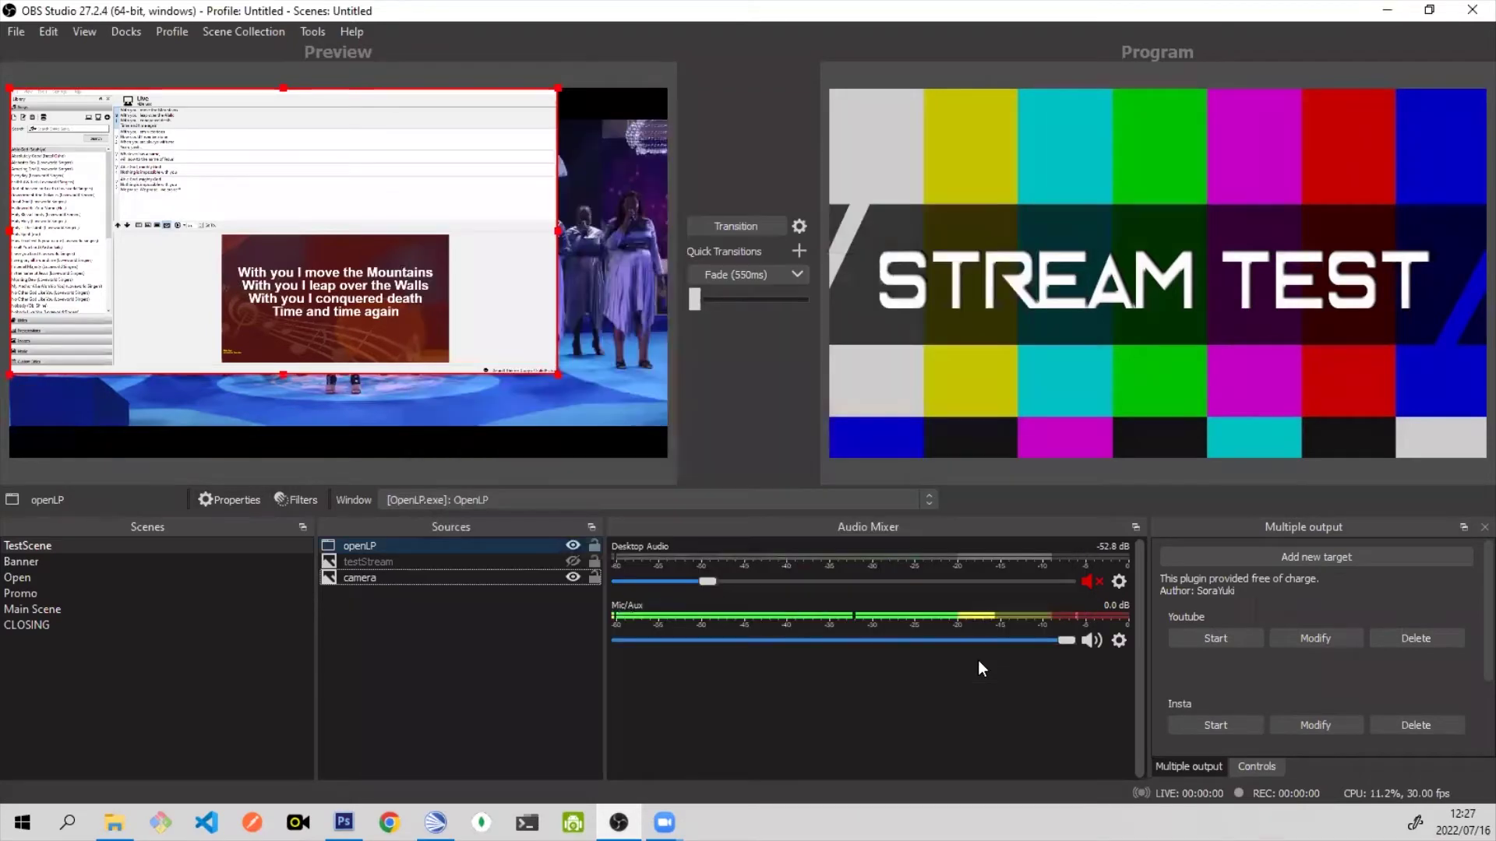
right_click(380, 546)
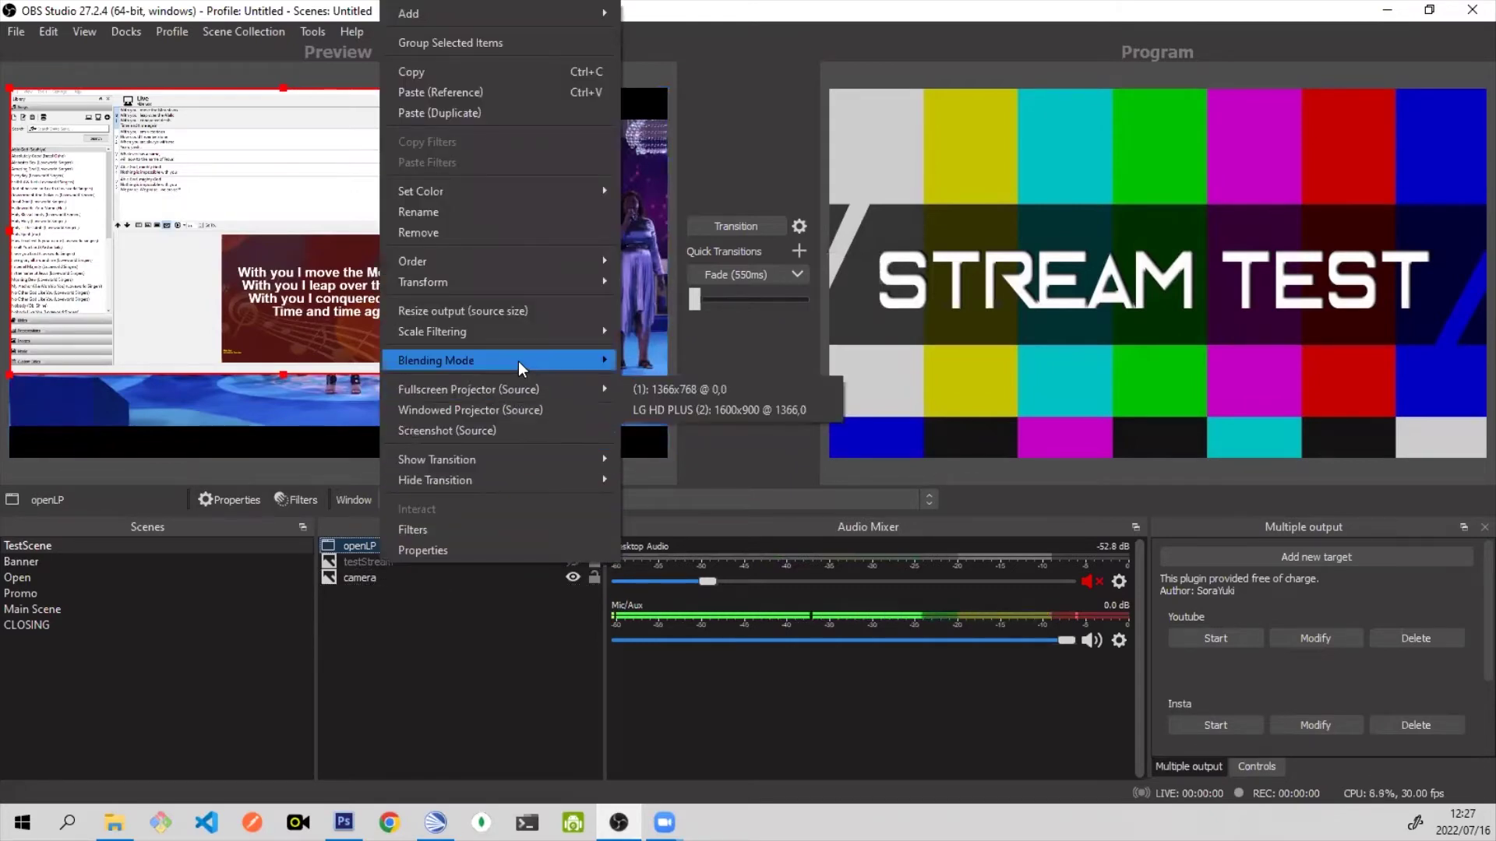
Step: Fit the openLP capture to the whole preview canvas, then bring OpenLP to the front
mouse_move(519, 285)
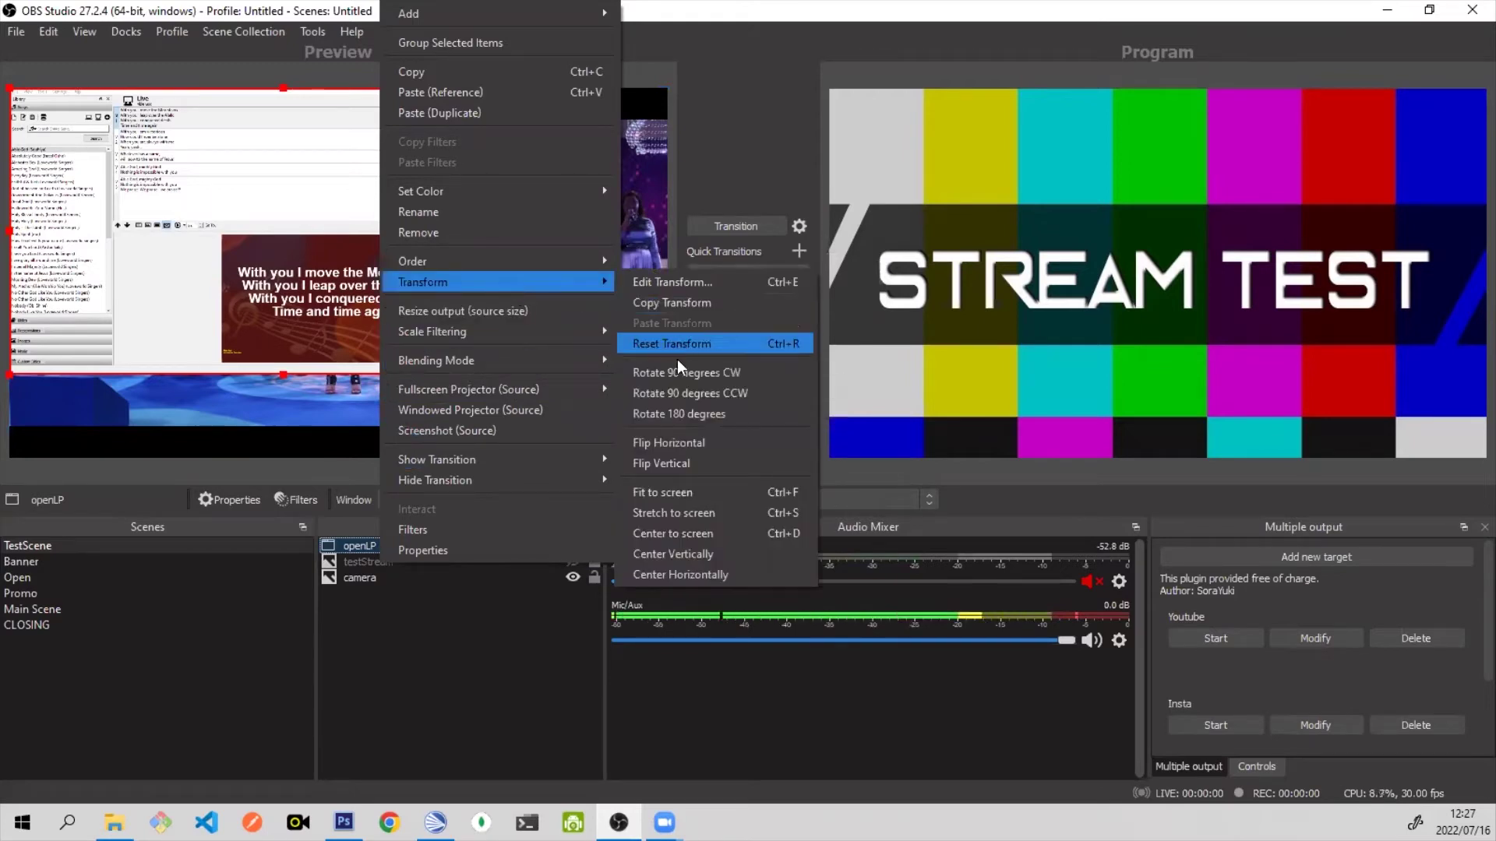
click(680, 494)
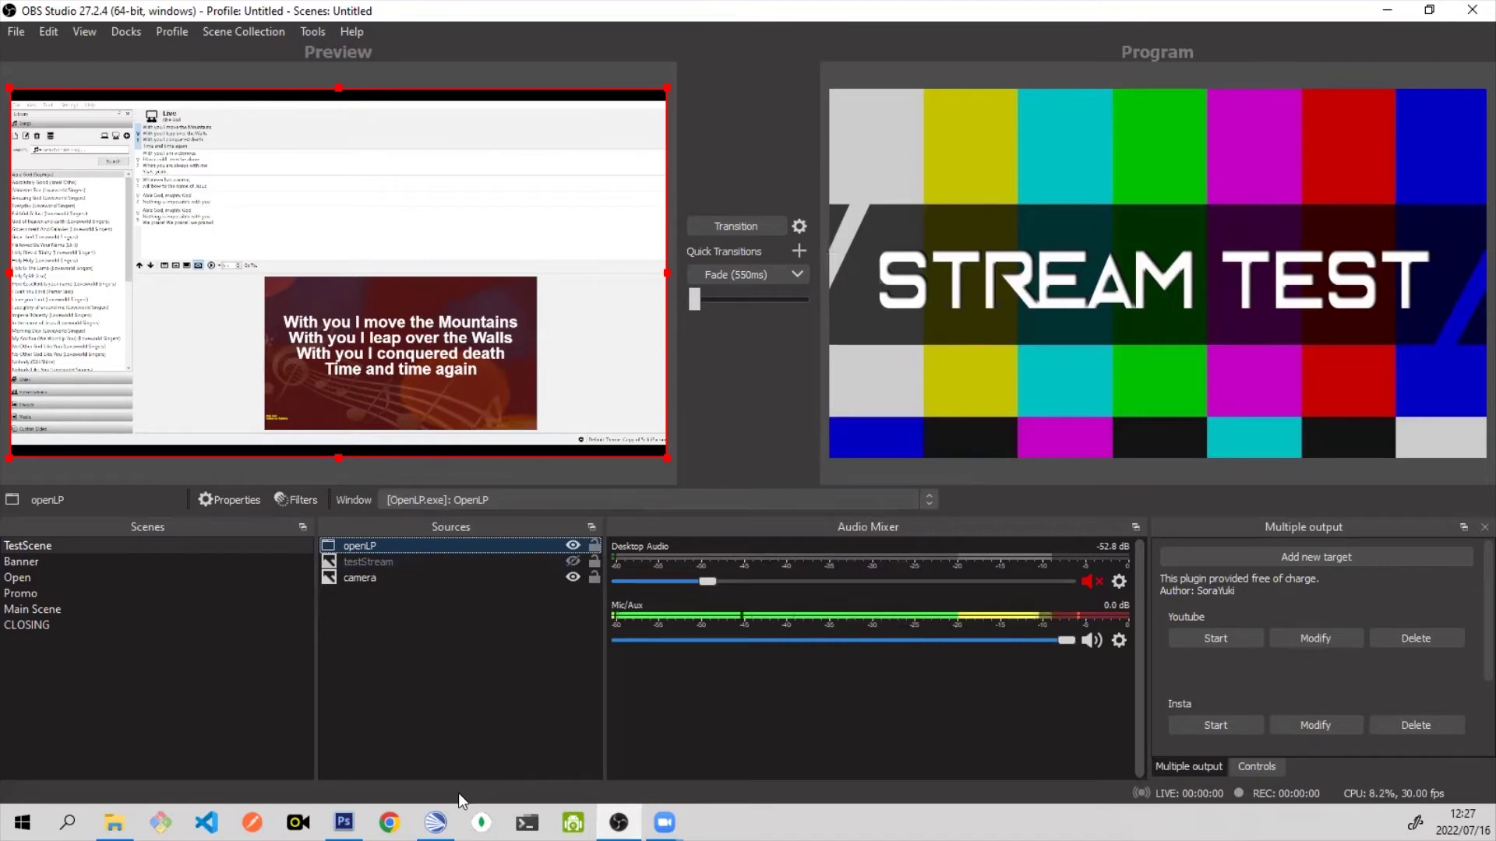
click(436, 822)
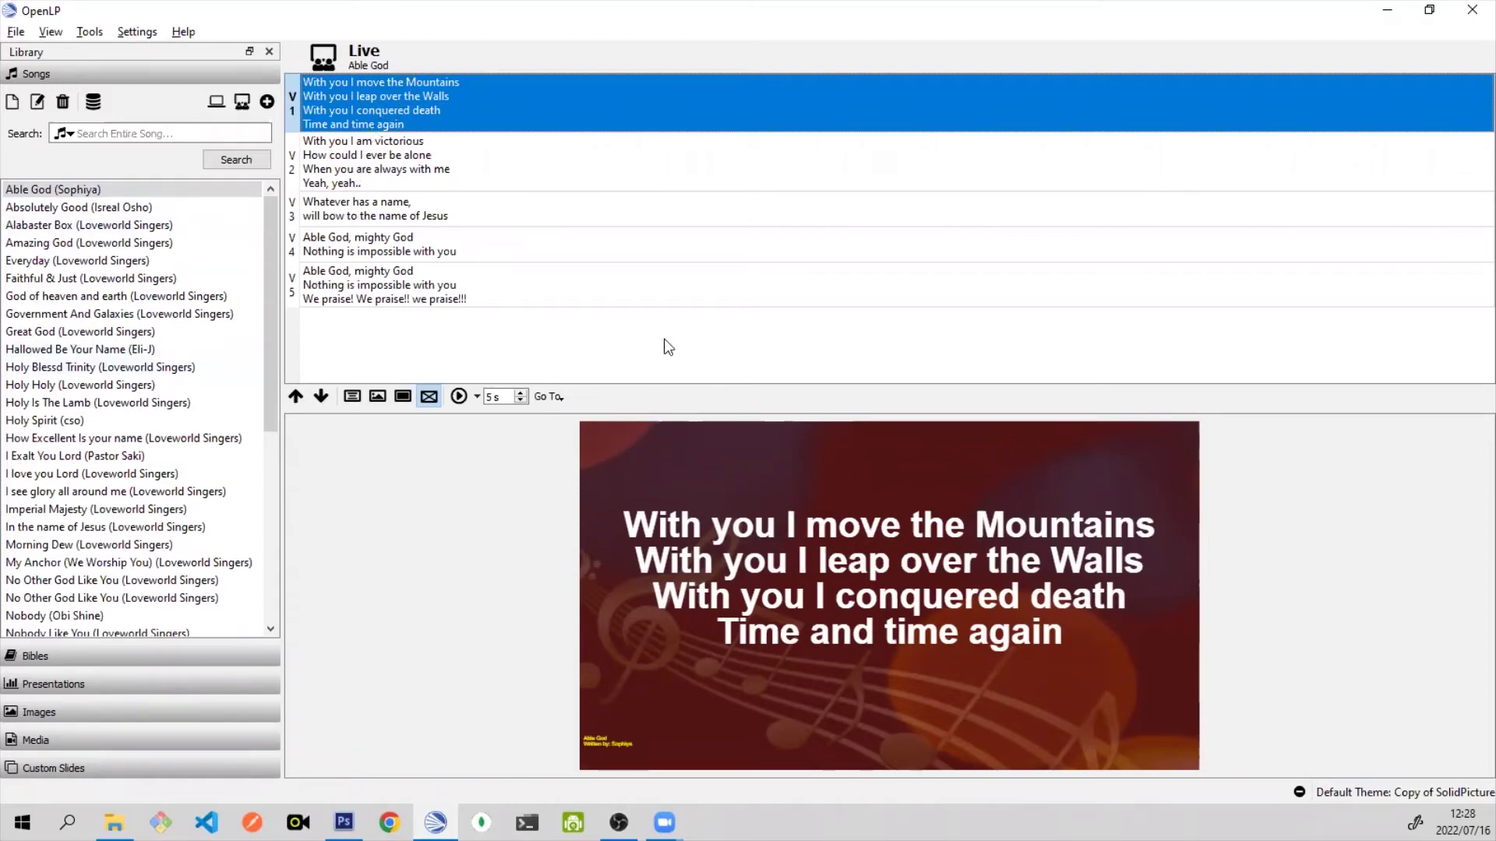
click(439, 159)
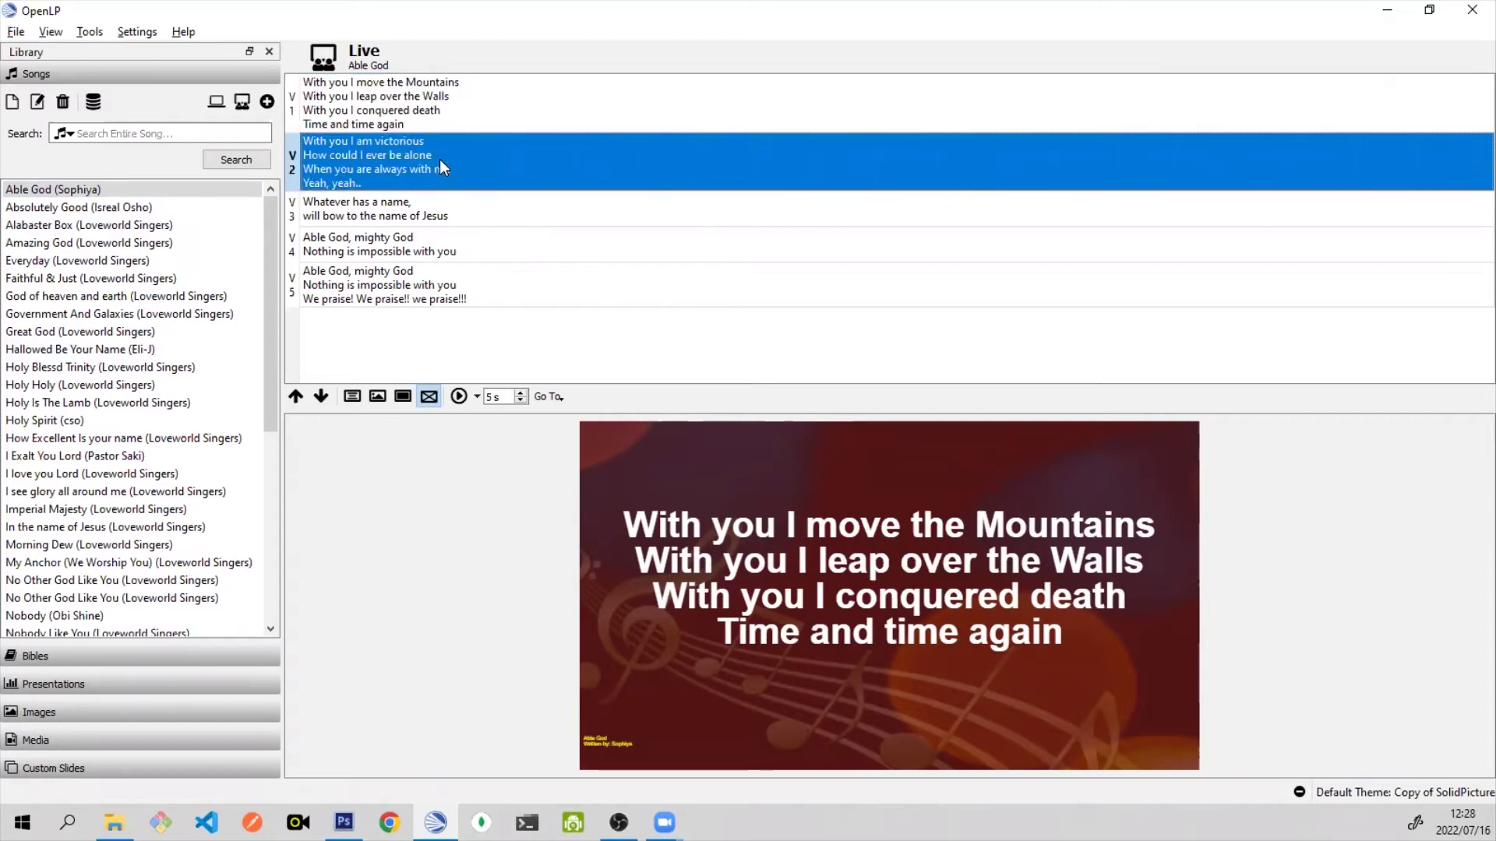
click(384, 96)
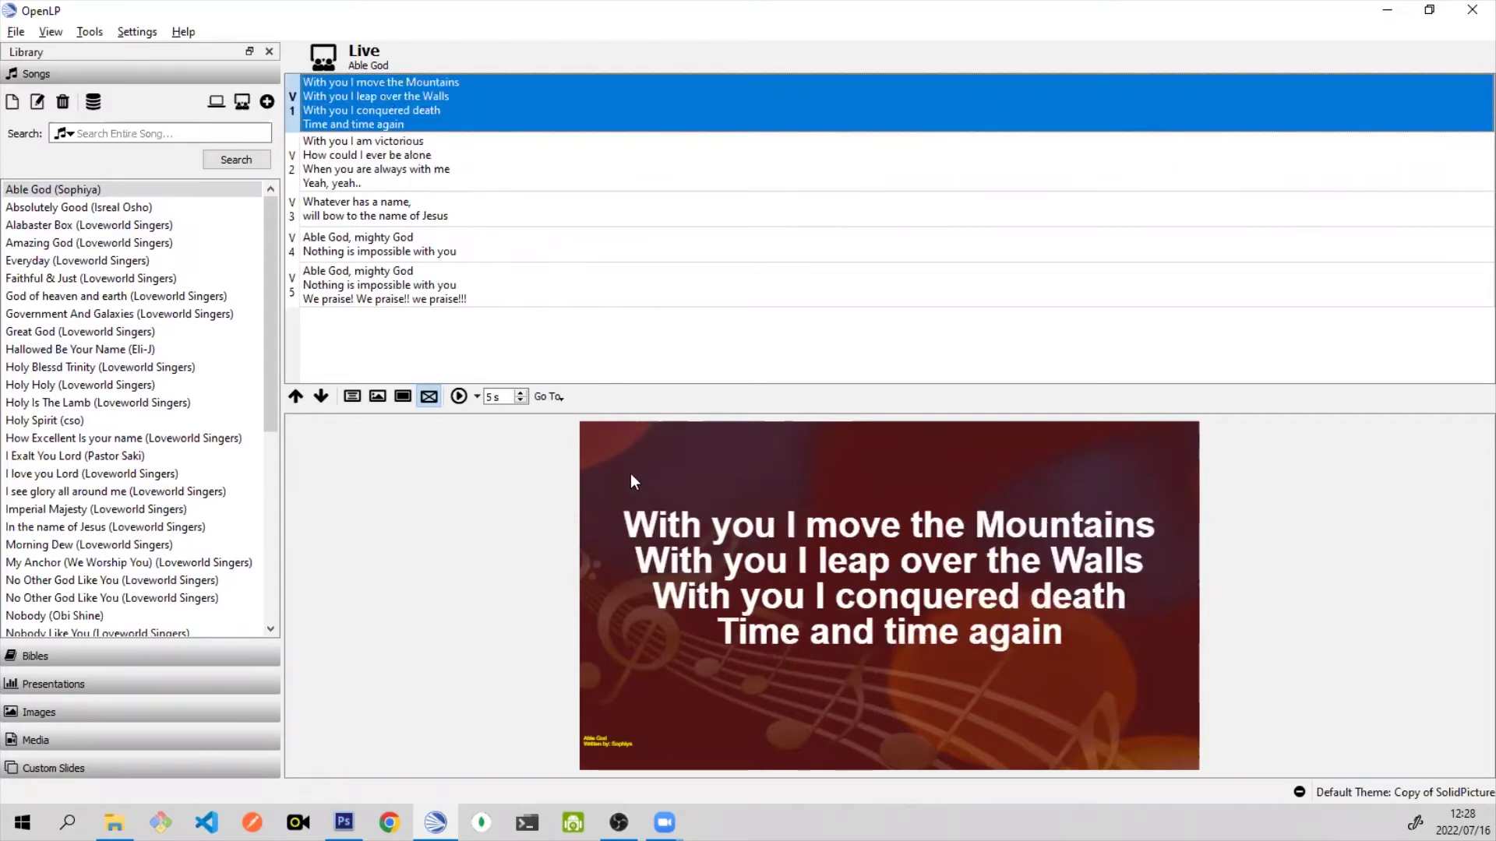
click(619, 823)
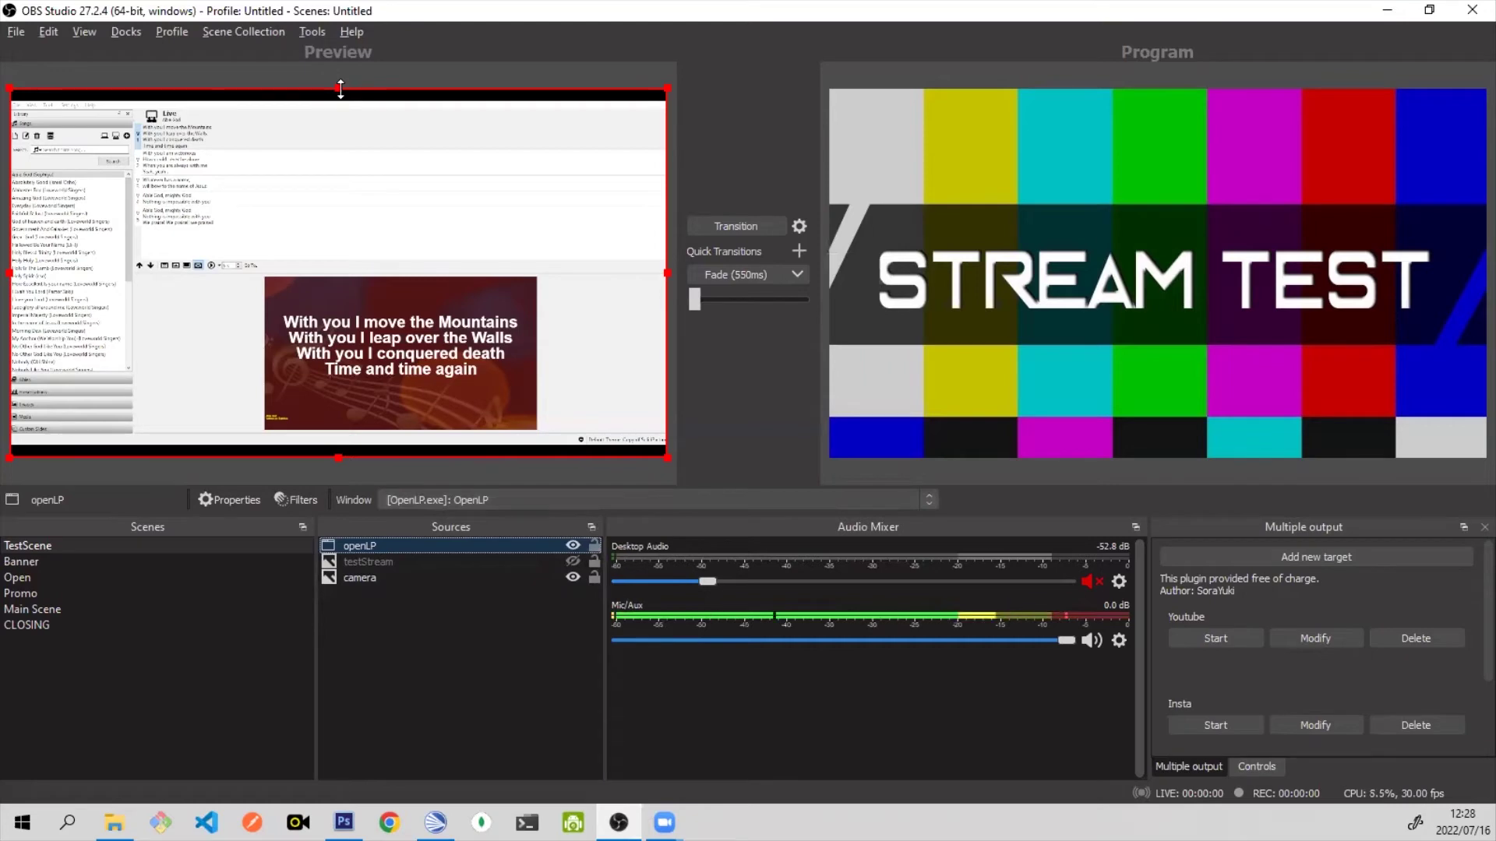
Step: Crop the openLP capture's top, bottom, left and right to the lyrics slide, then lower it into a band
drag(340, 88, 333, 257)
drag(342, 461, 340, 409)
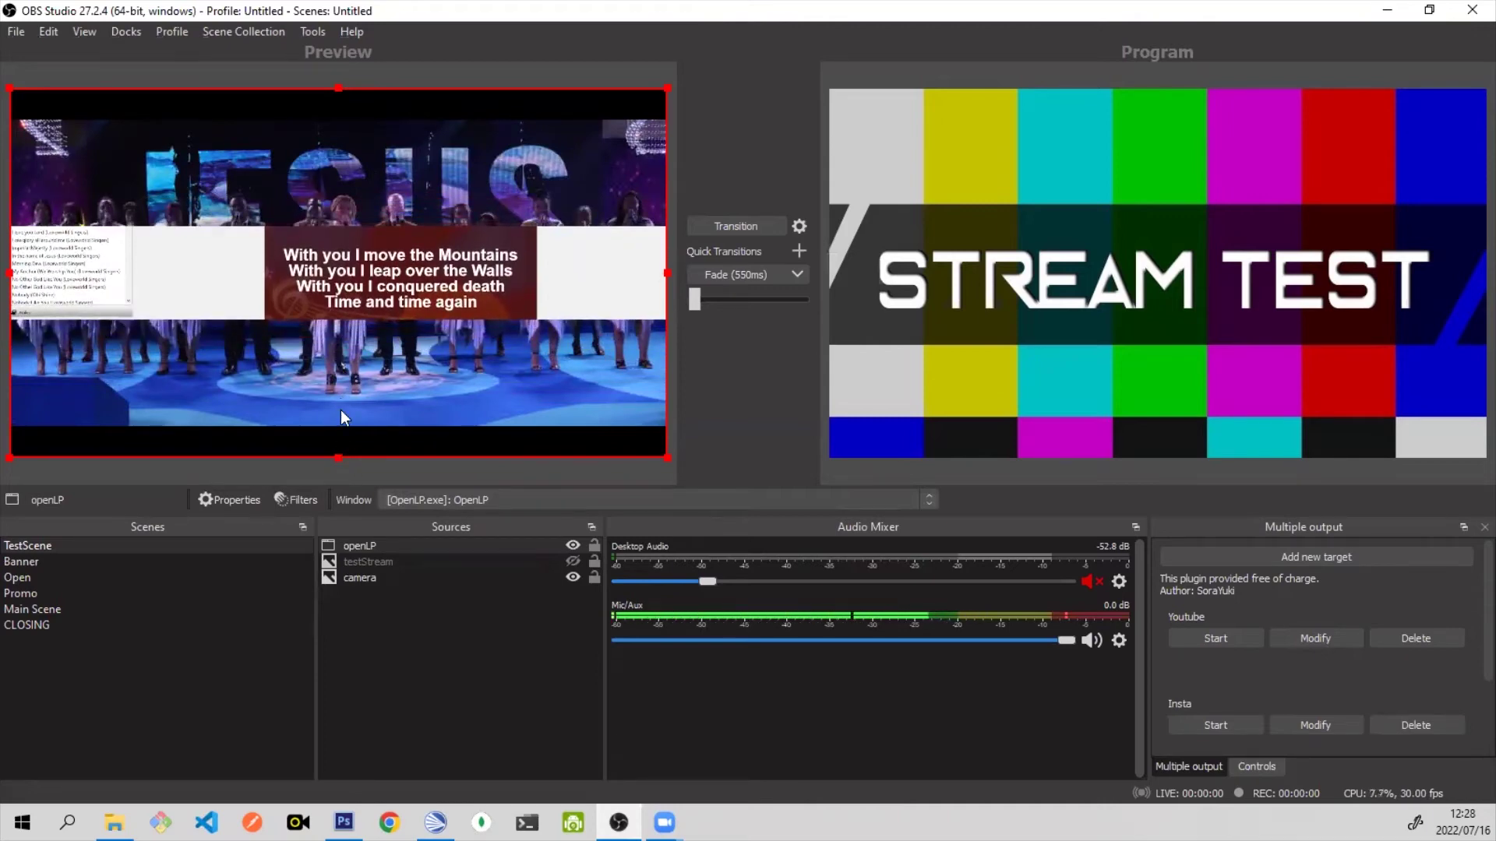
drag(11, 270, 226, 286)
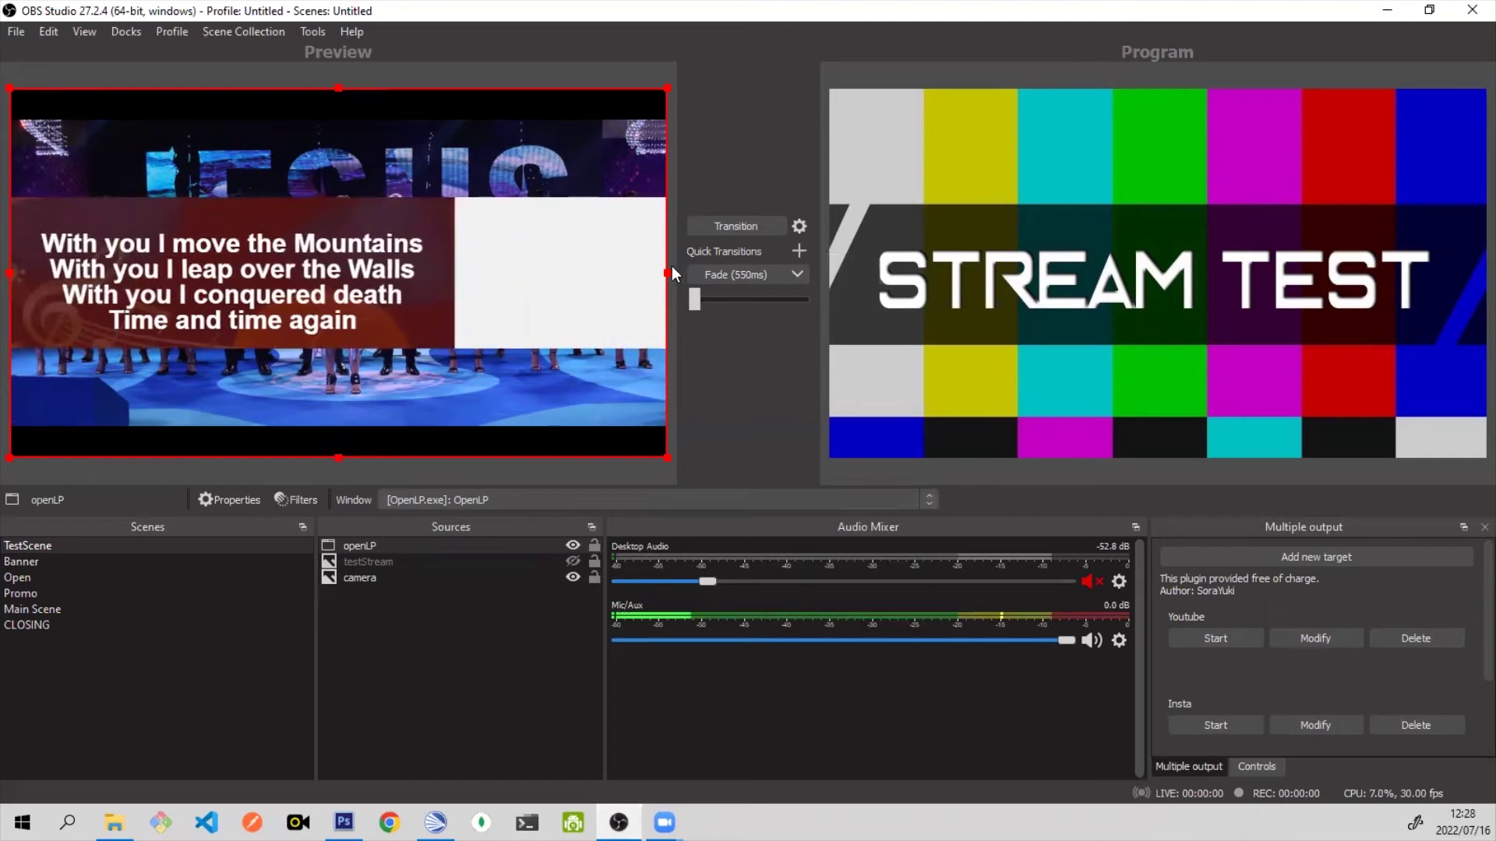
drag(667, 269, 558, 268)
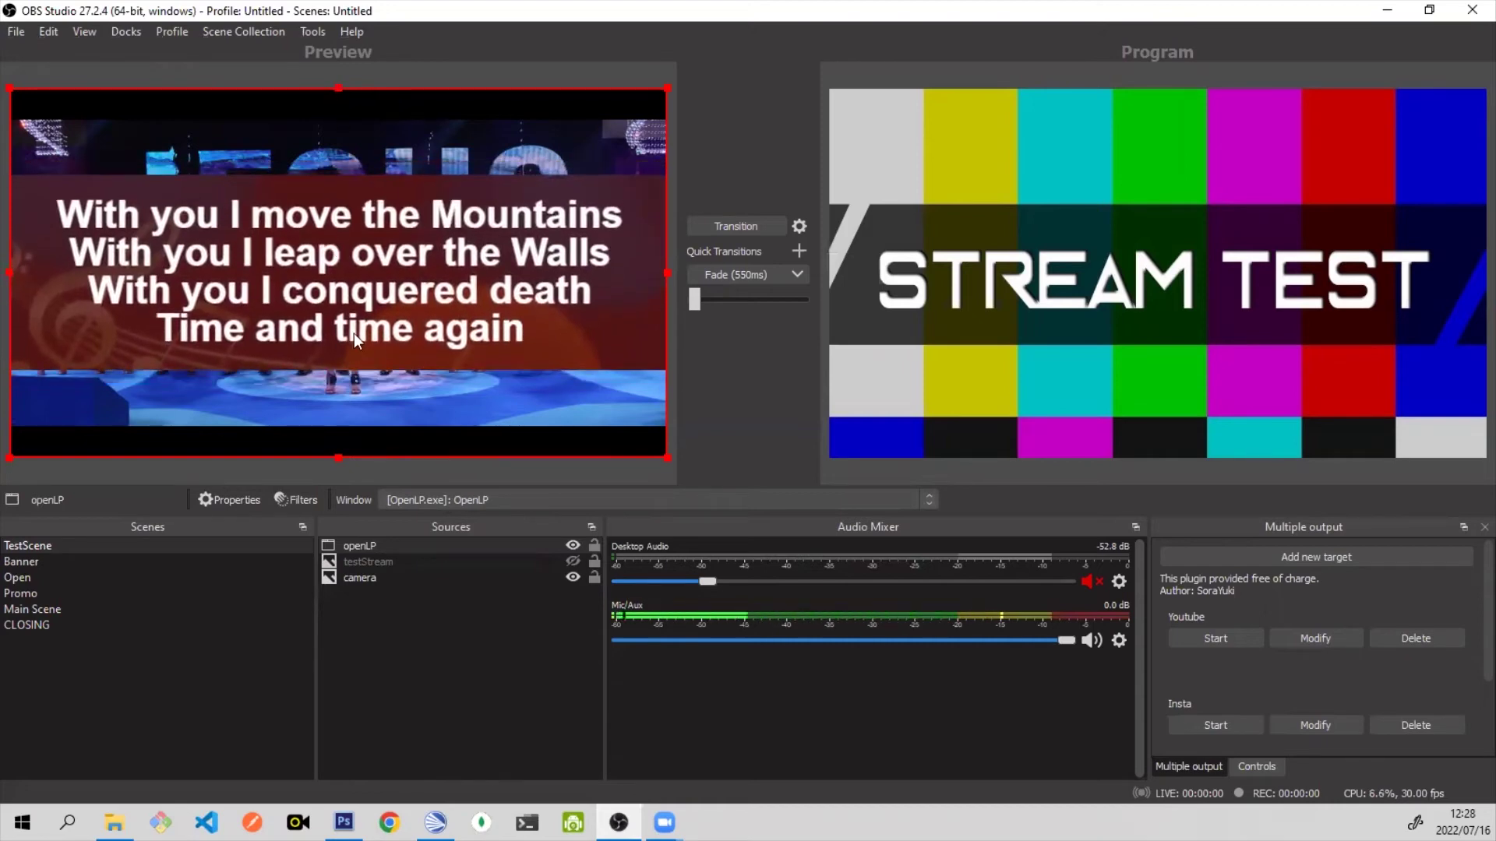
drag(363, 288, 362, 376)
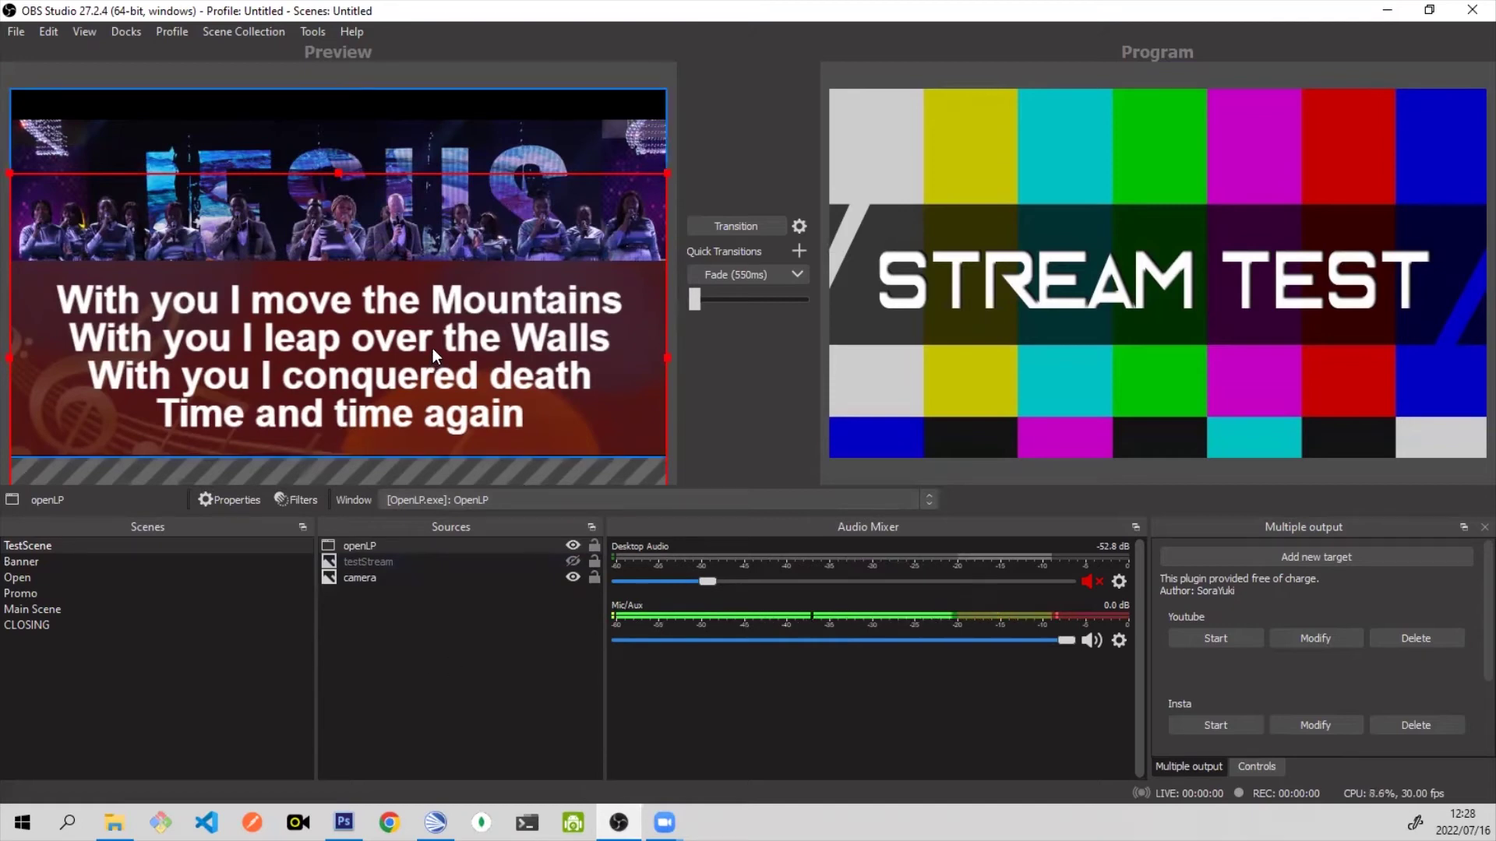
Step: Shrink OpenLP's live slide pane and restore its window from maximized, then return to OBS
click(435, 822)
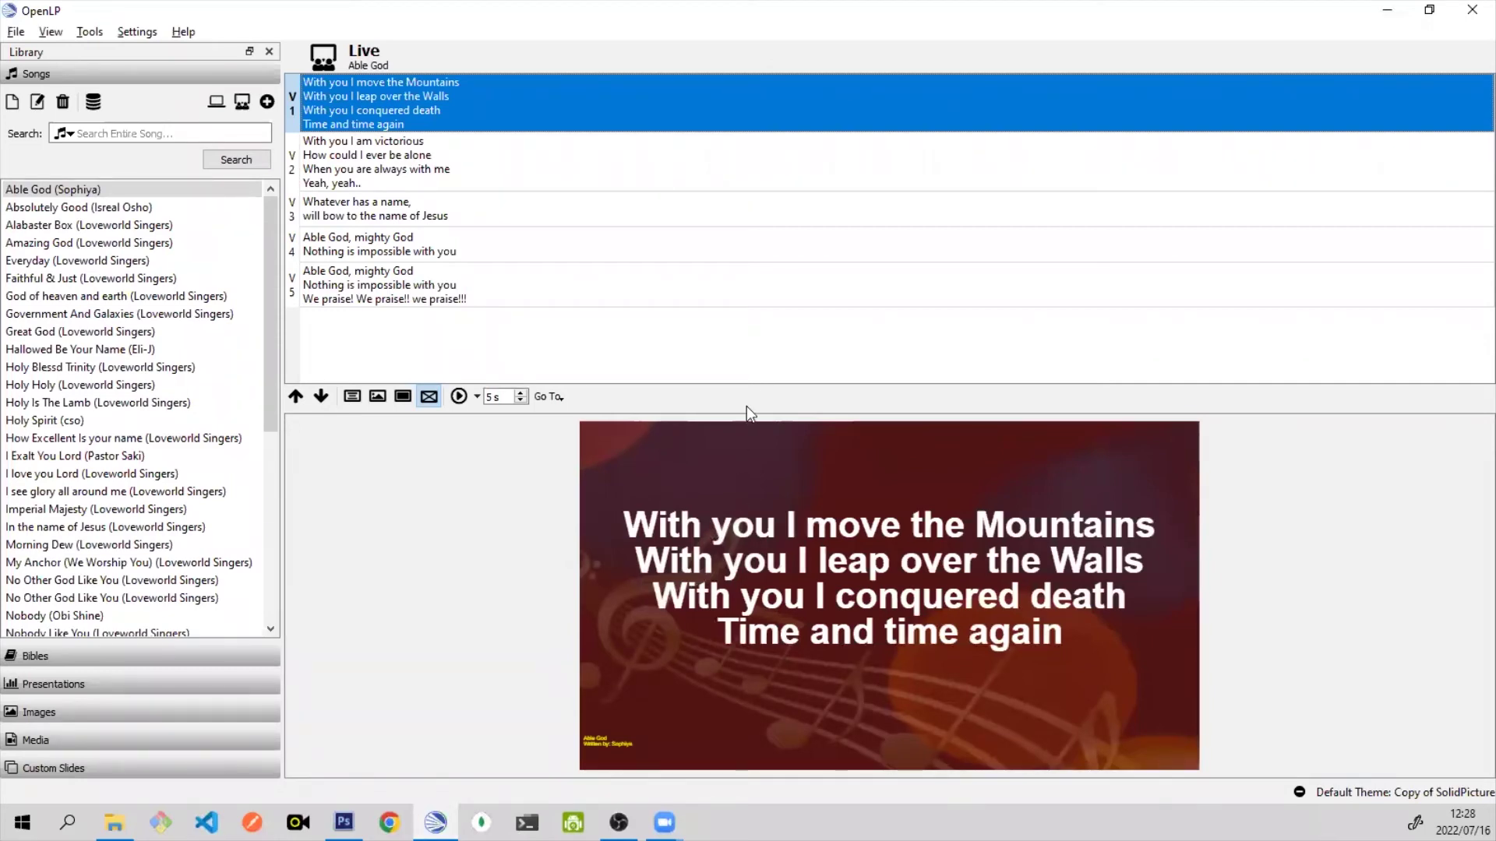
drag(745, 415, 741, 446)
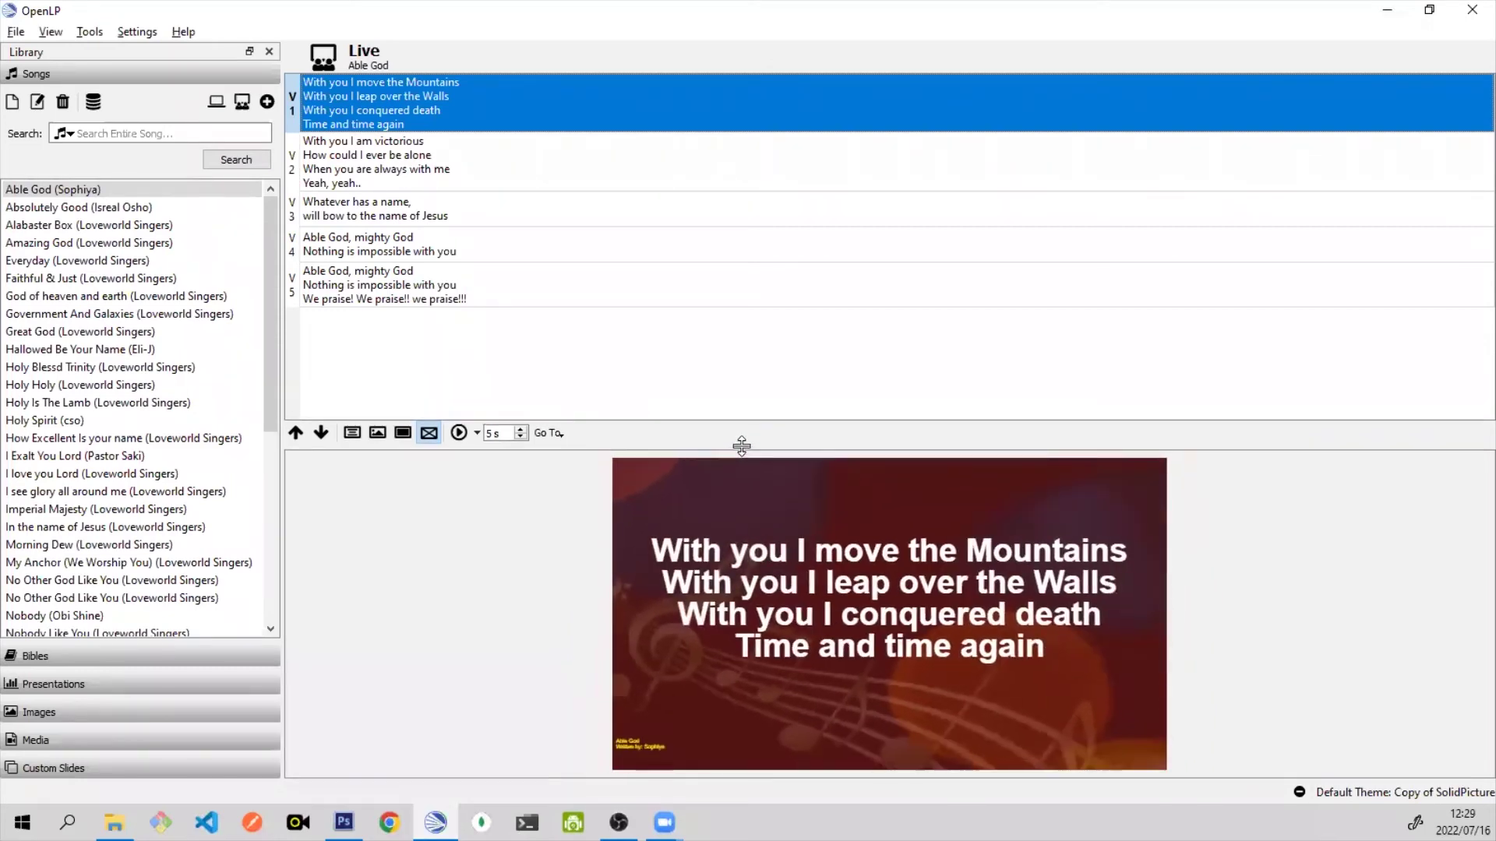
double_click(1103, 15)
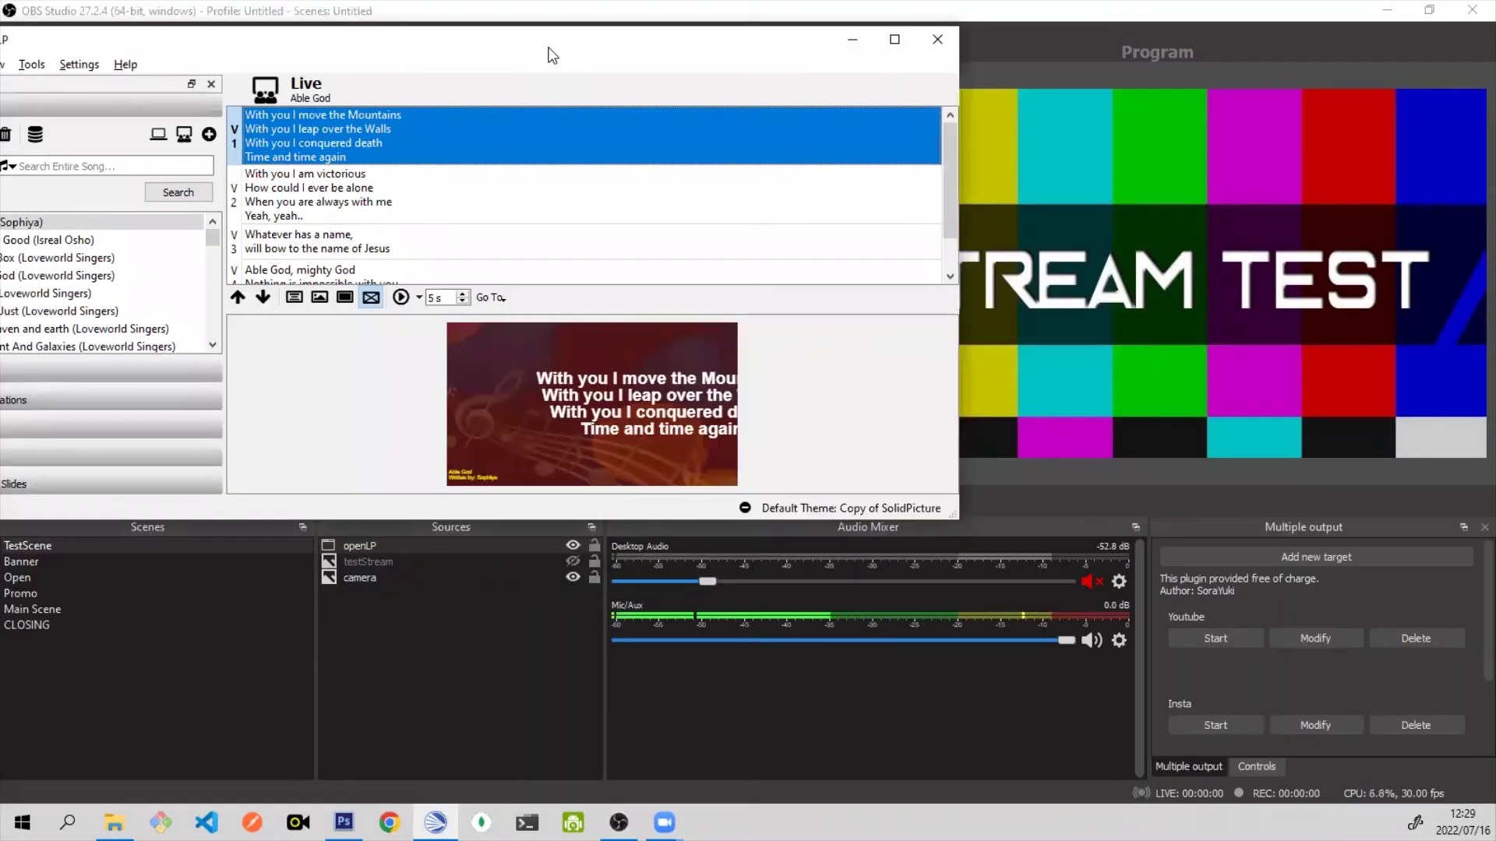
click(389, 664)
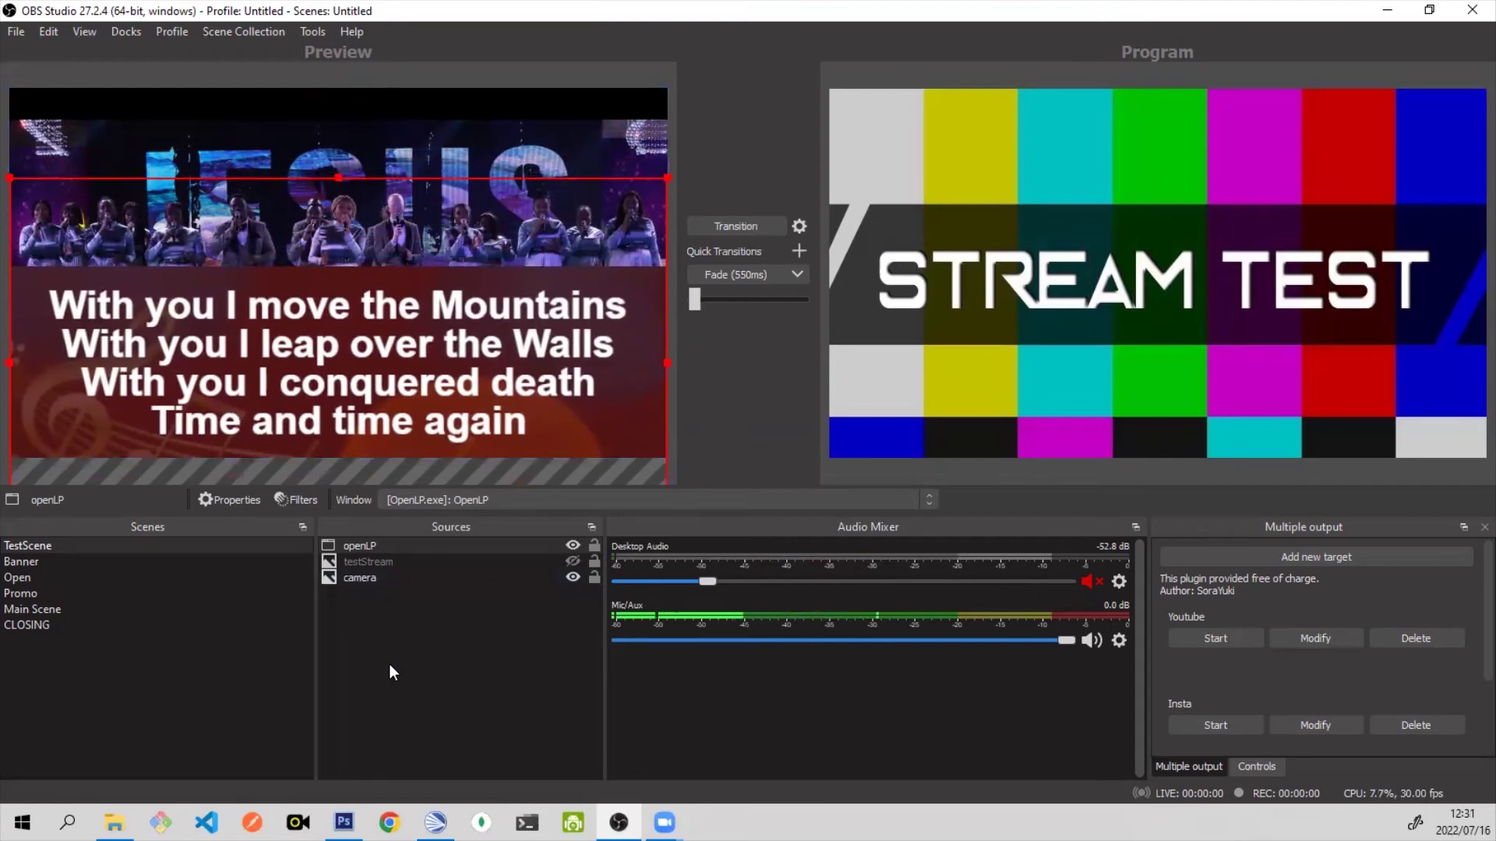
click(390, 664)
click(344, 541)
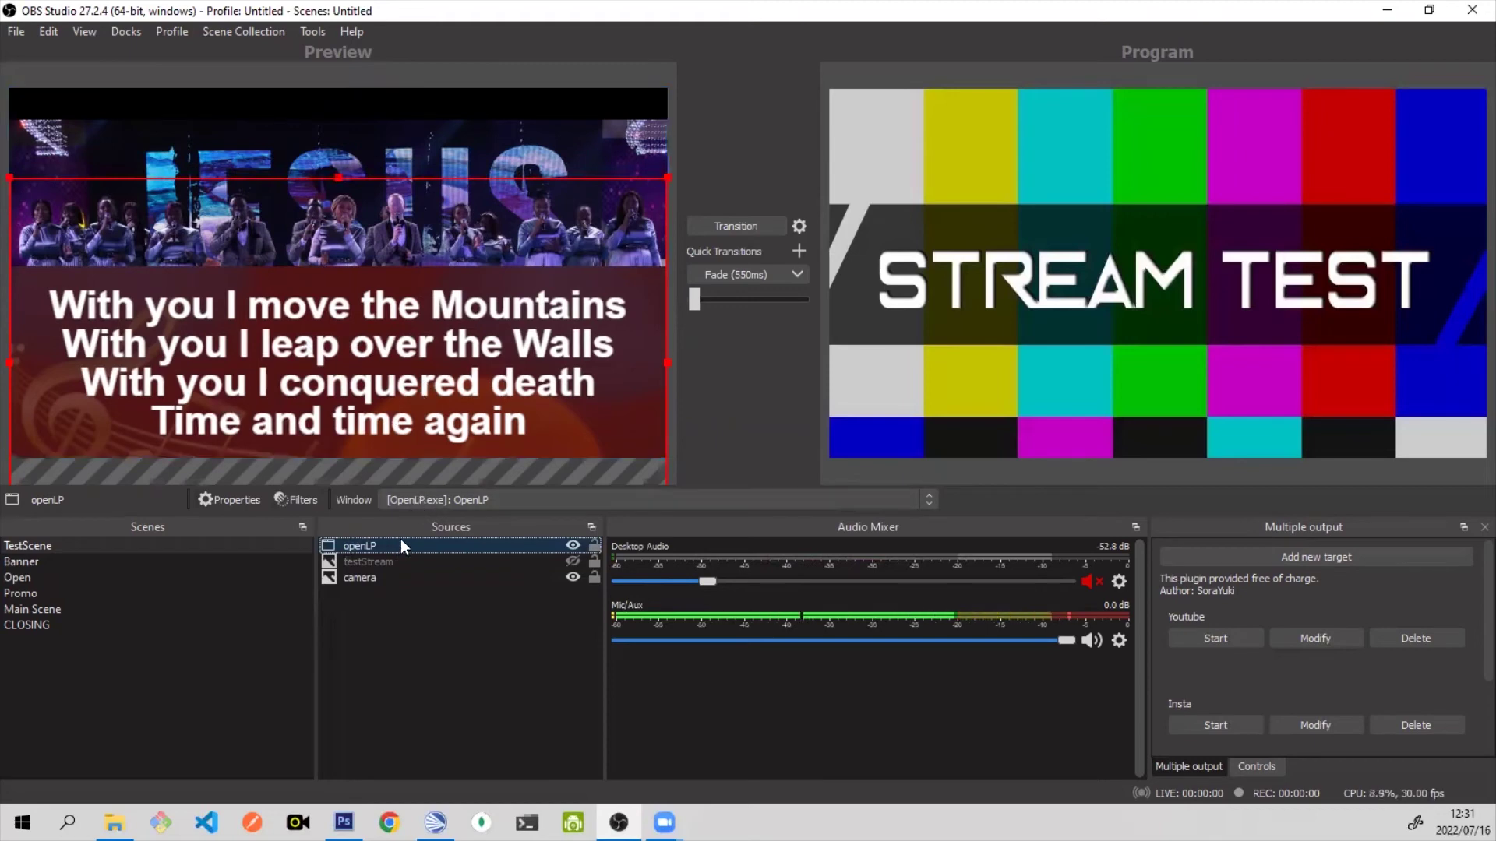
drag(326, 320, 325, 322)
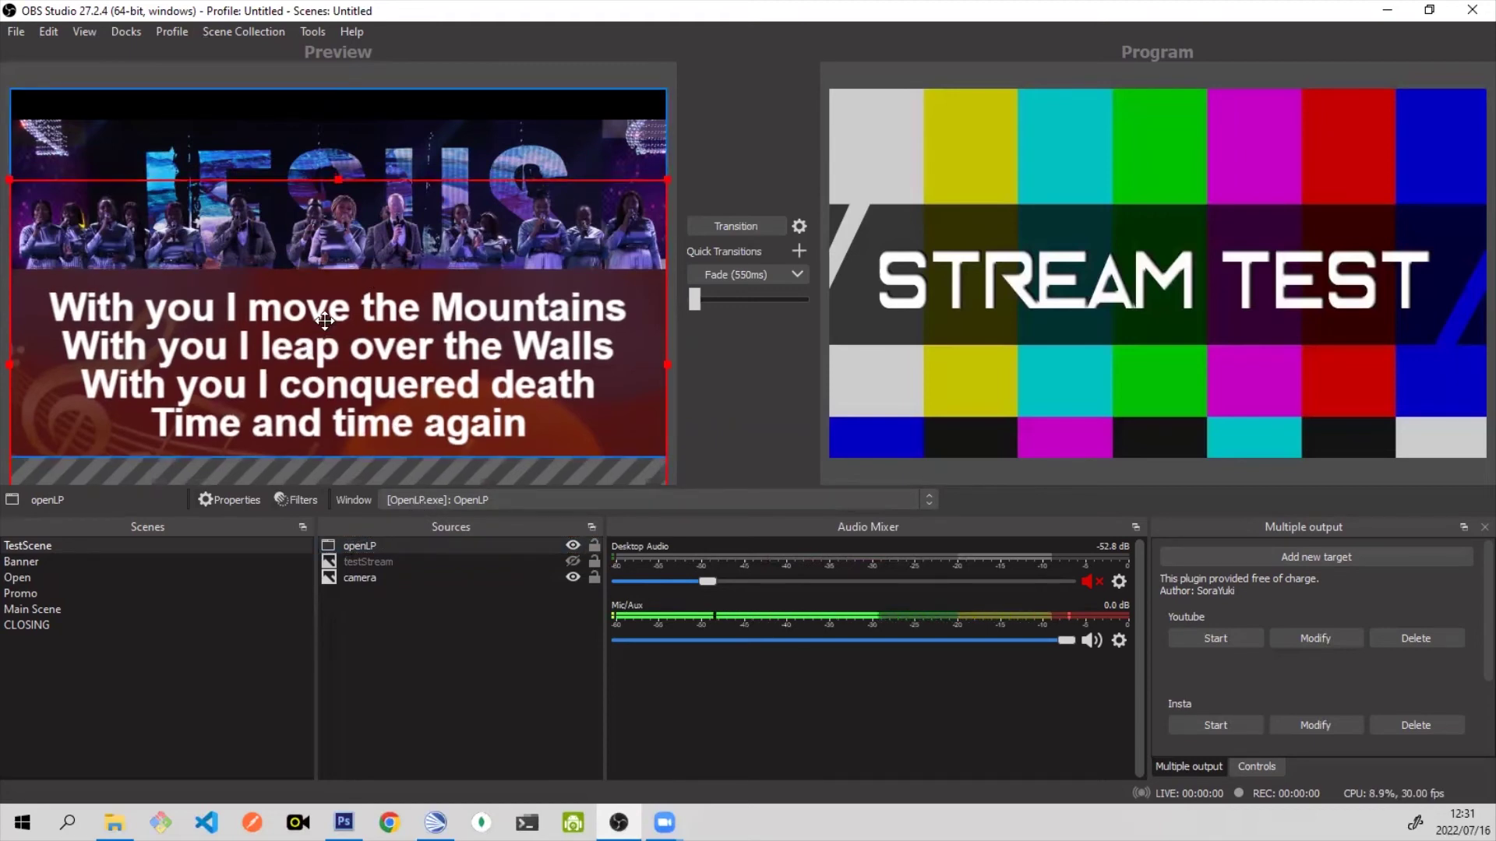
key(Up)
key(Up)
key(Up)
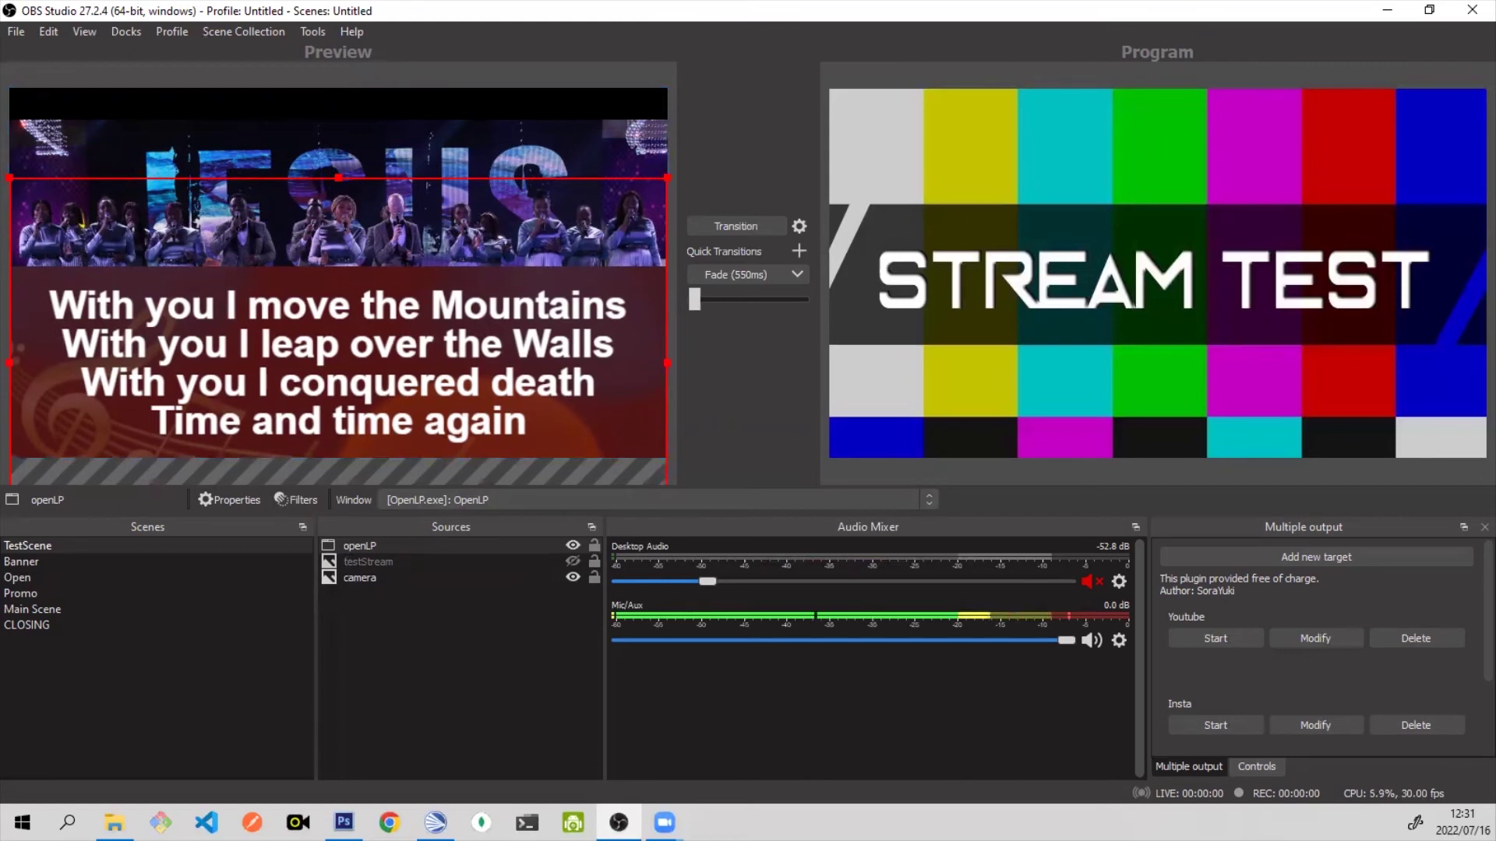
key(alt+Tab)
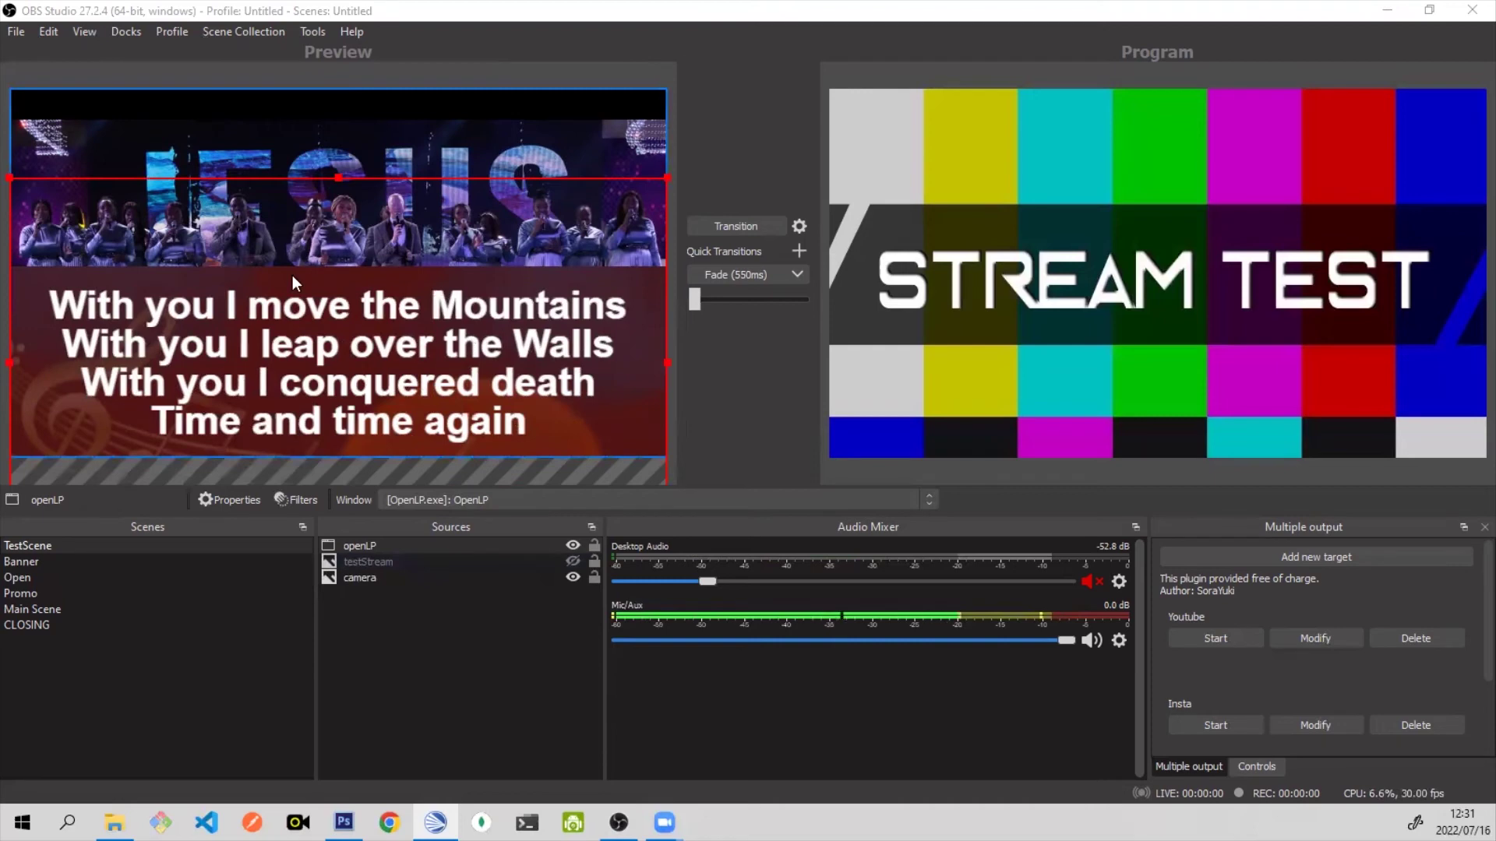
Step: Transition the lyrics-over-choir scene to Program and step through the song's slides with the Down/Up arrows
click(711, 227)
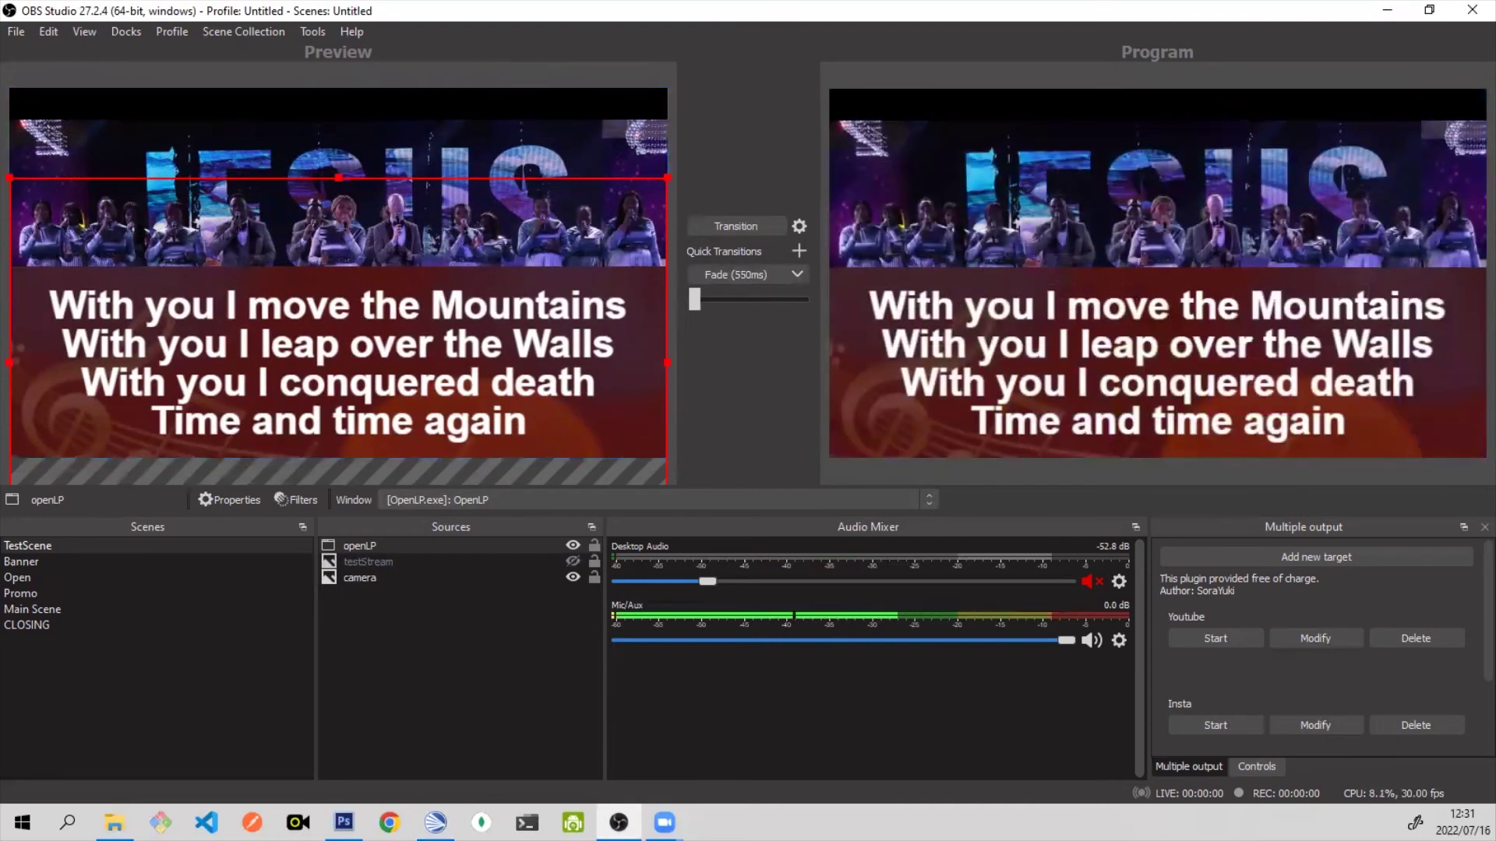
key(alt+Tab)
key(Down)
key(Down)
key(Down)
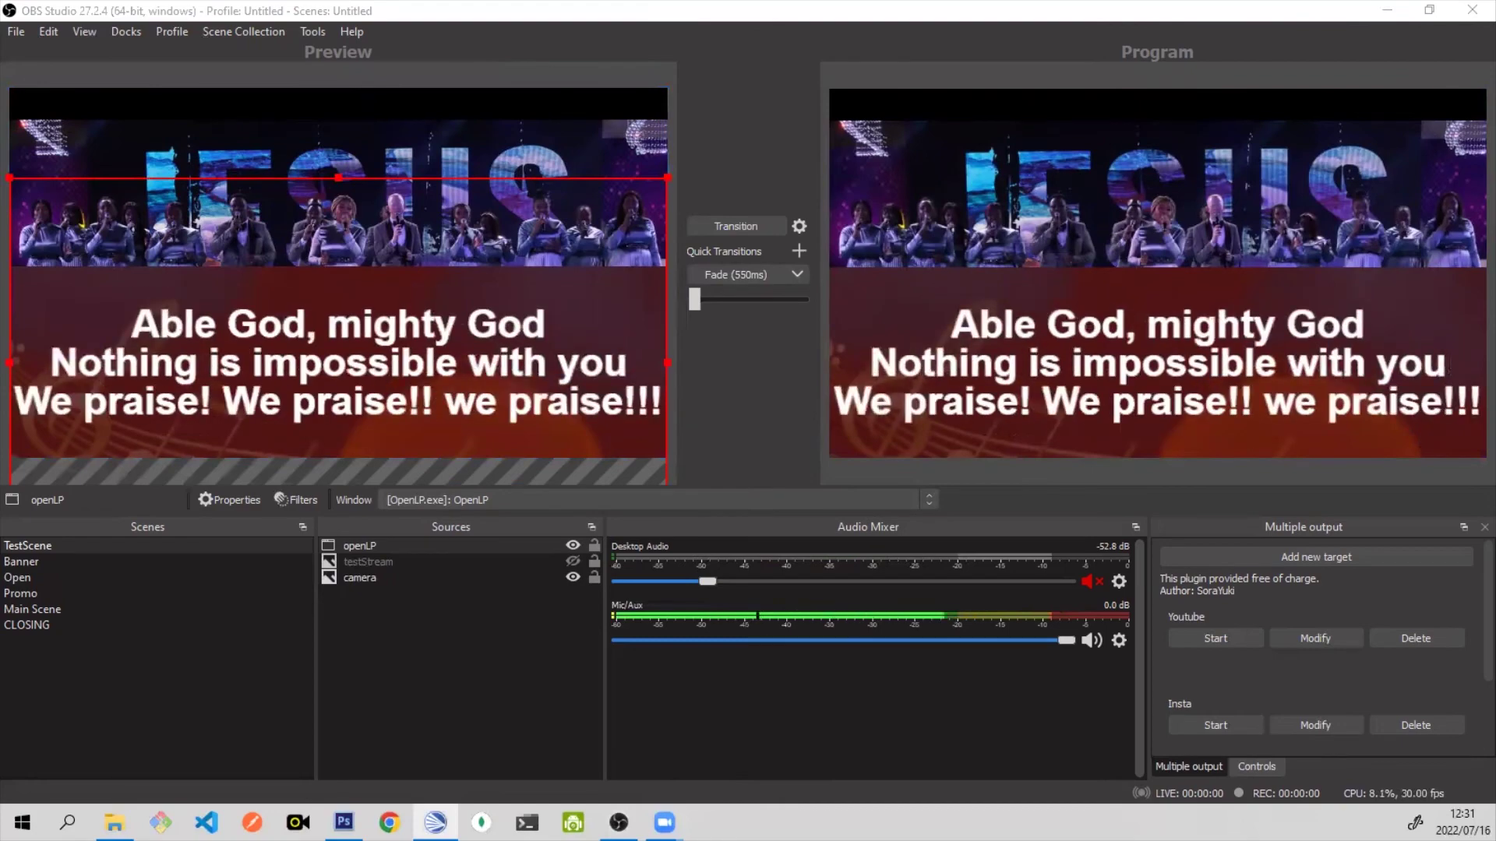
key(Down)
key(Down)
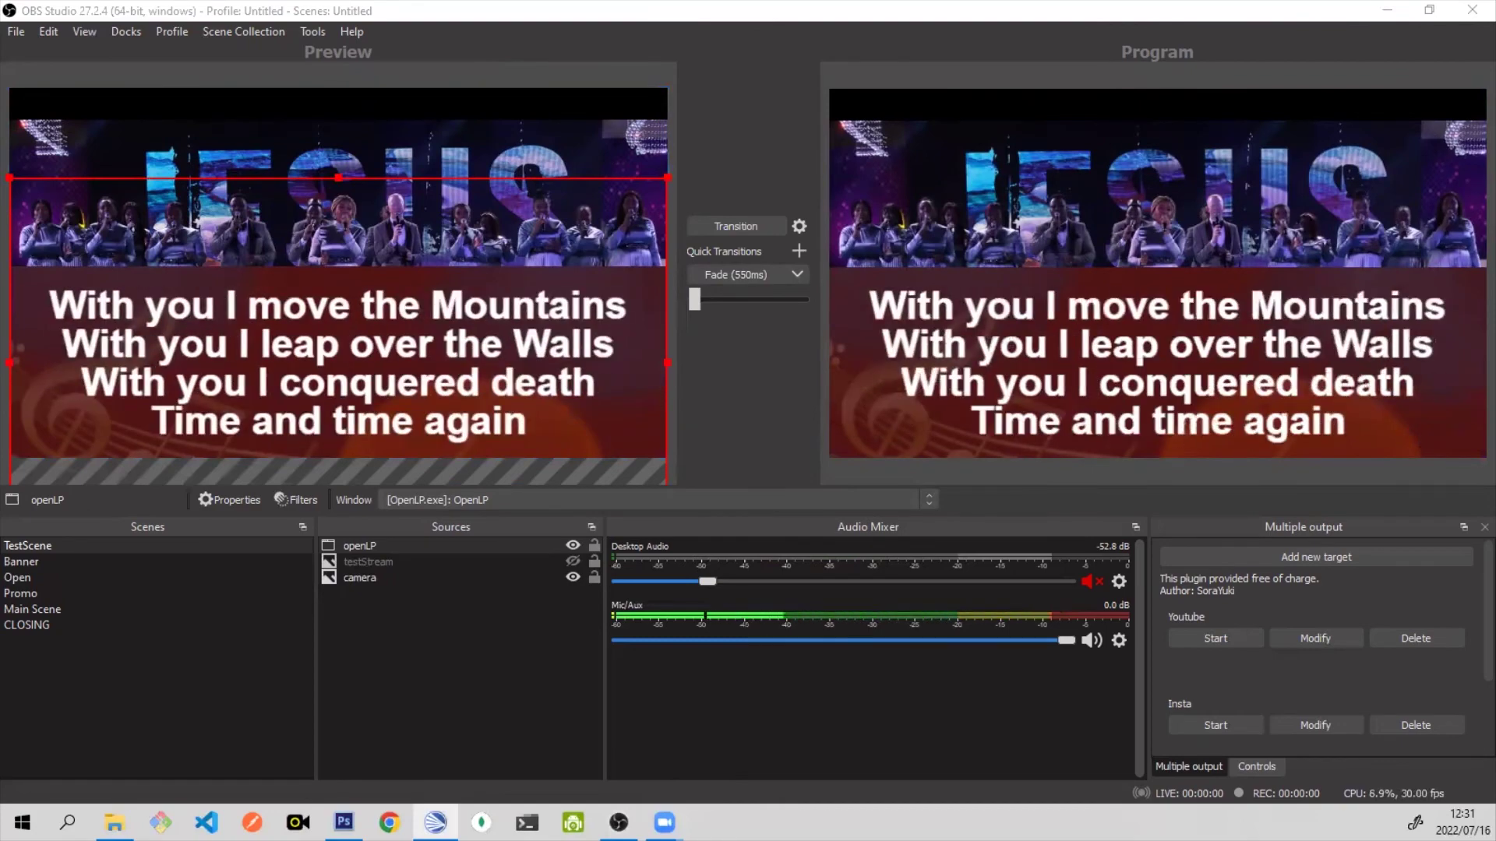
key(Down)
key(Down)
key(Up)
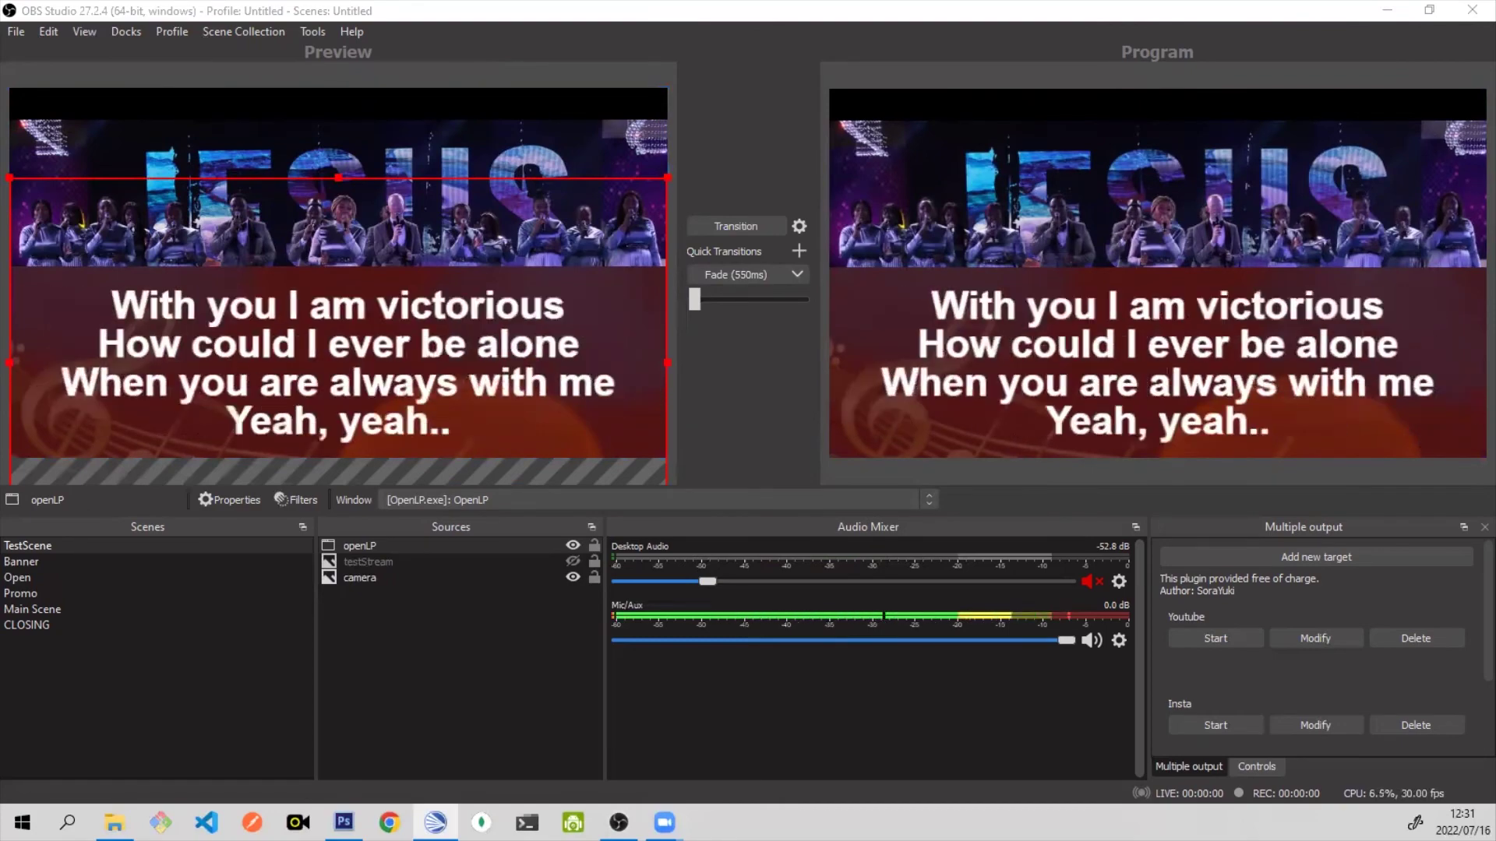
key(Up)
key(Down)
click(425, 577)
Step: Open a Windowed Projector (Preview), maximize it, then restore it to a smaller size
right_click(966, 274)
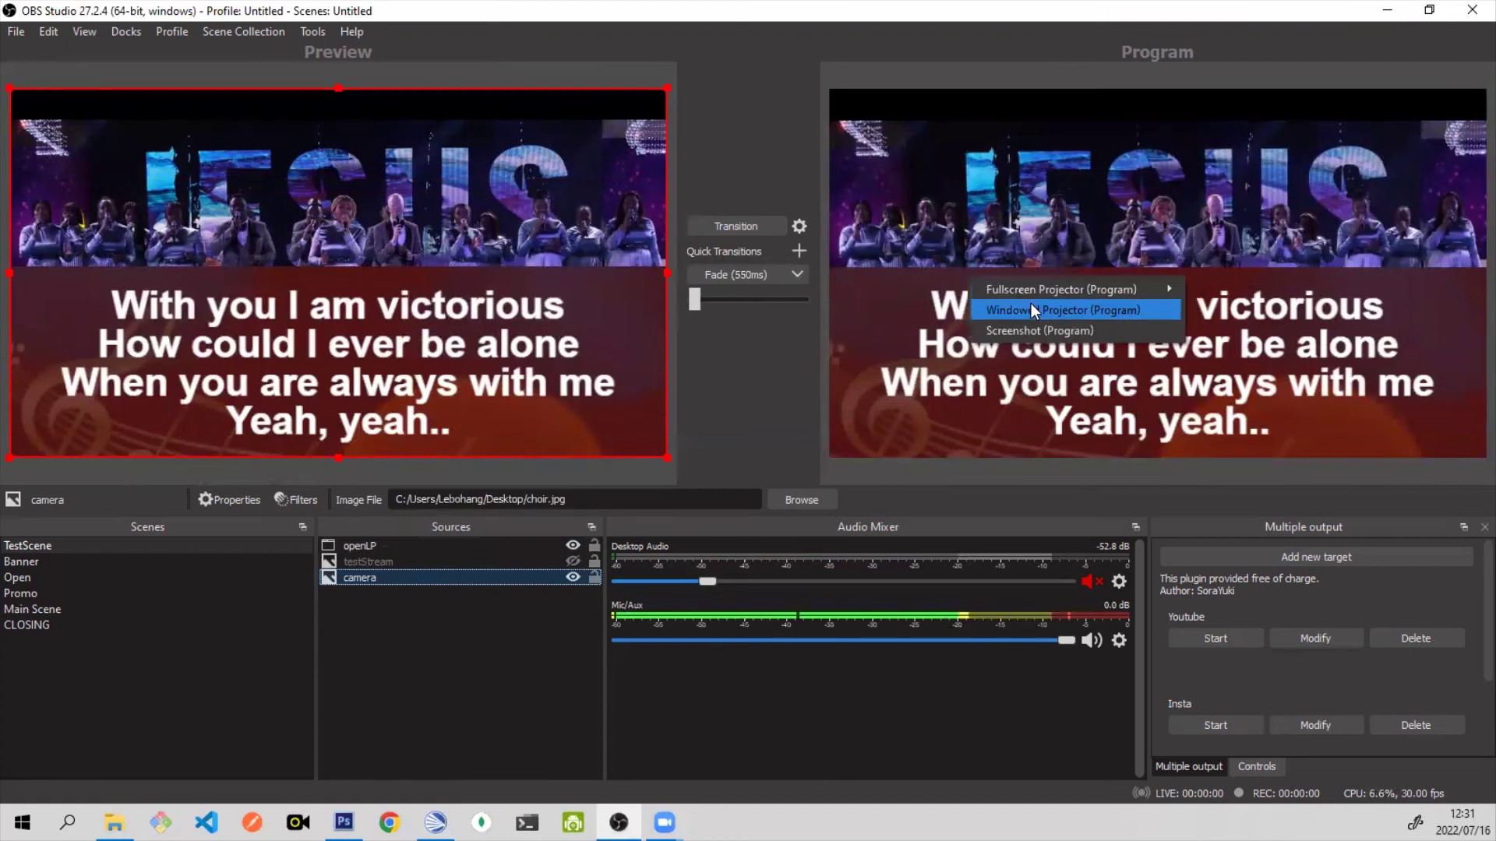
right_click(580, 268)
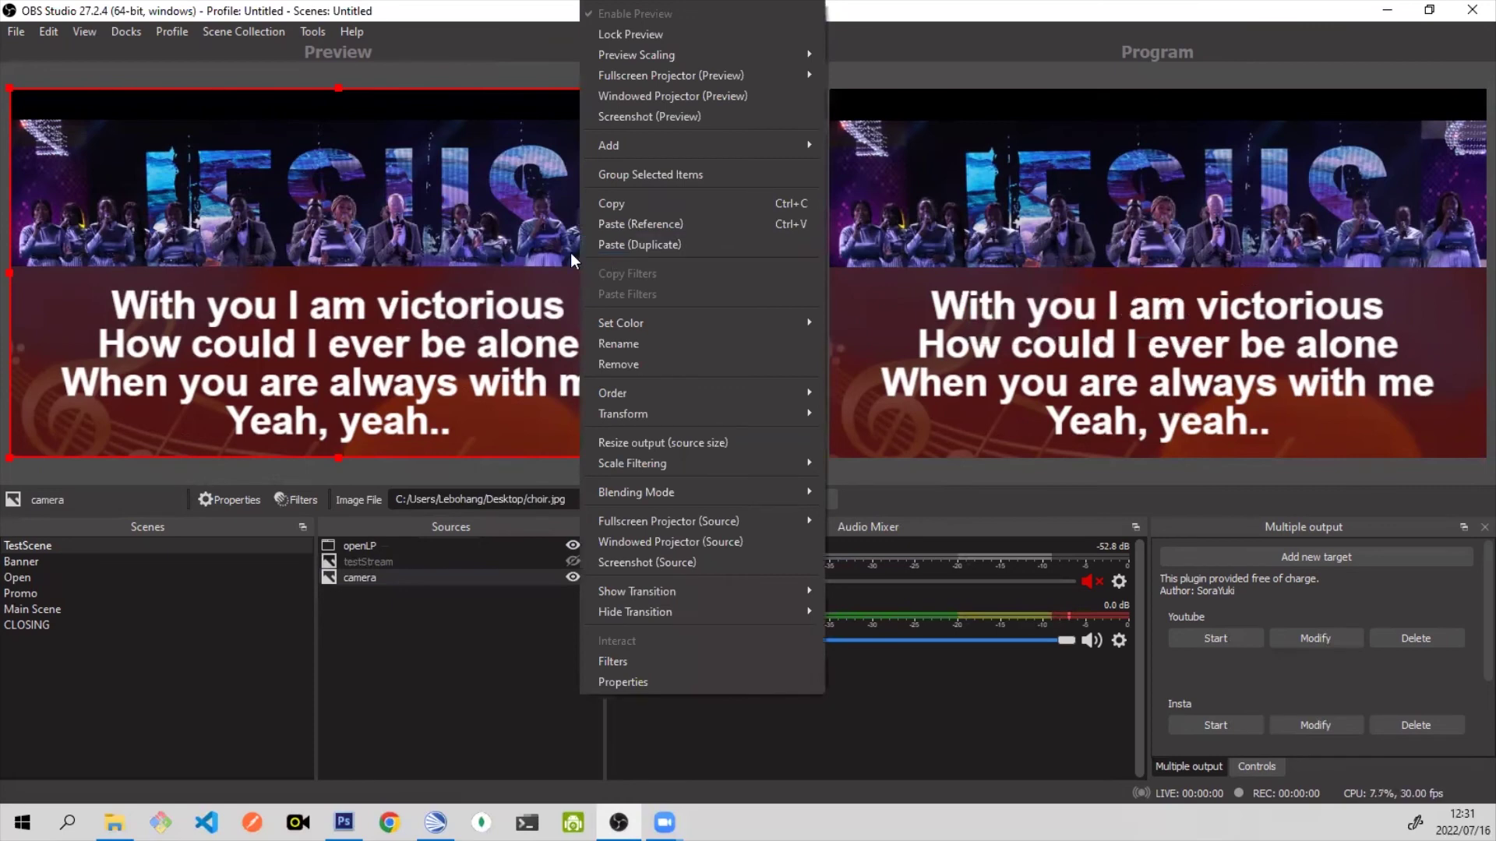
click(675, 101)
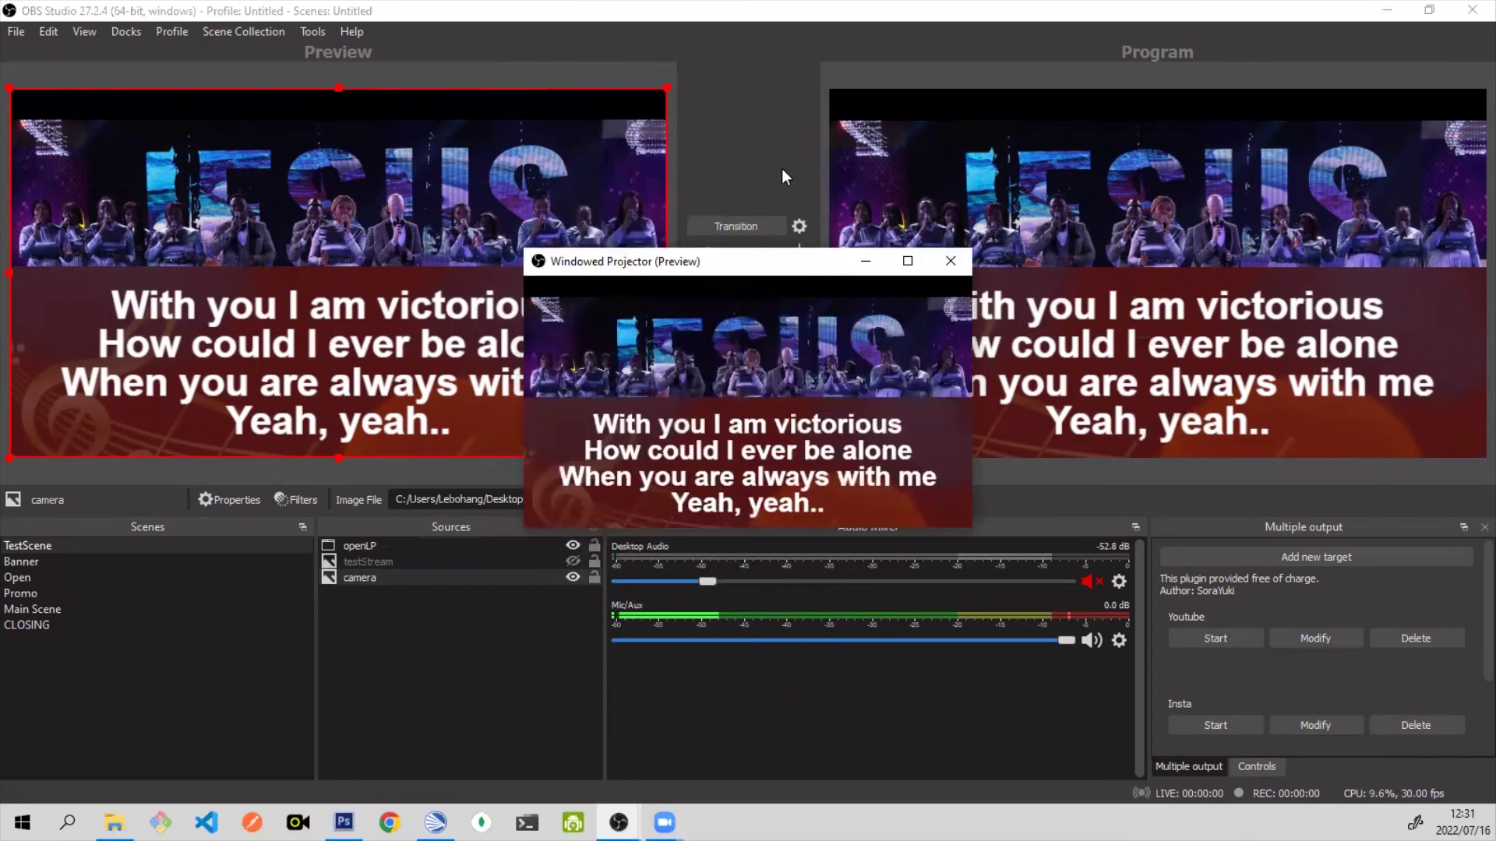
click(901, 251)
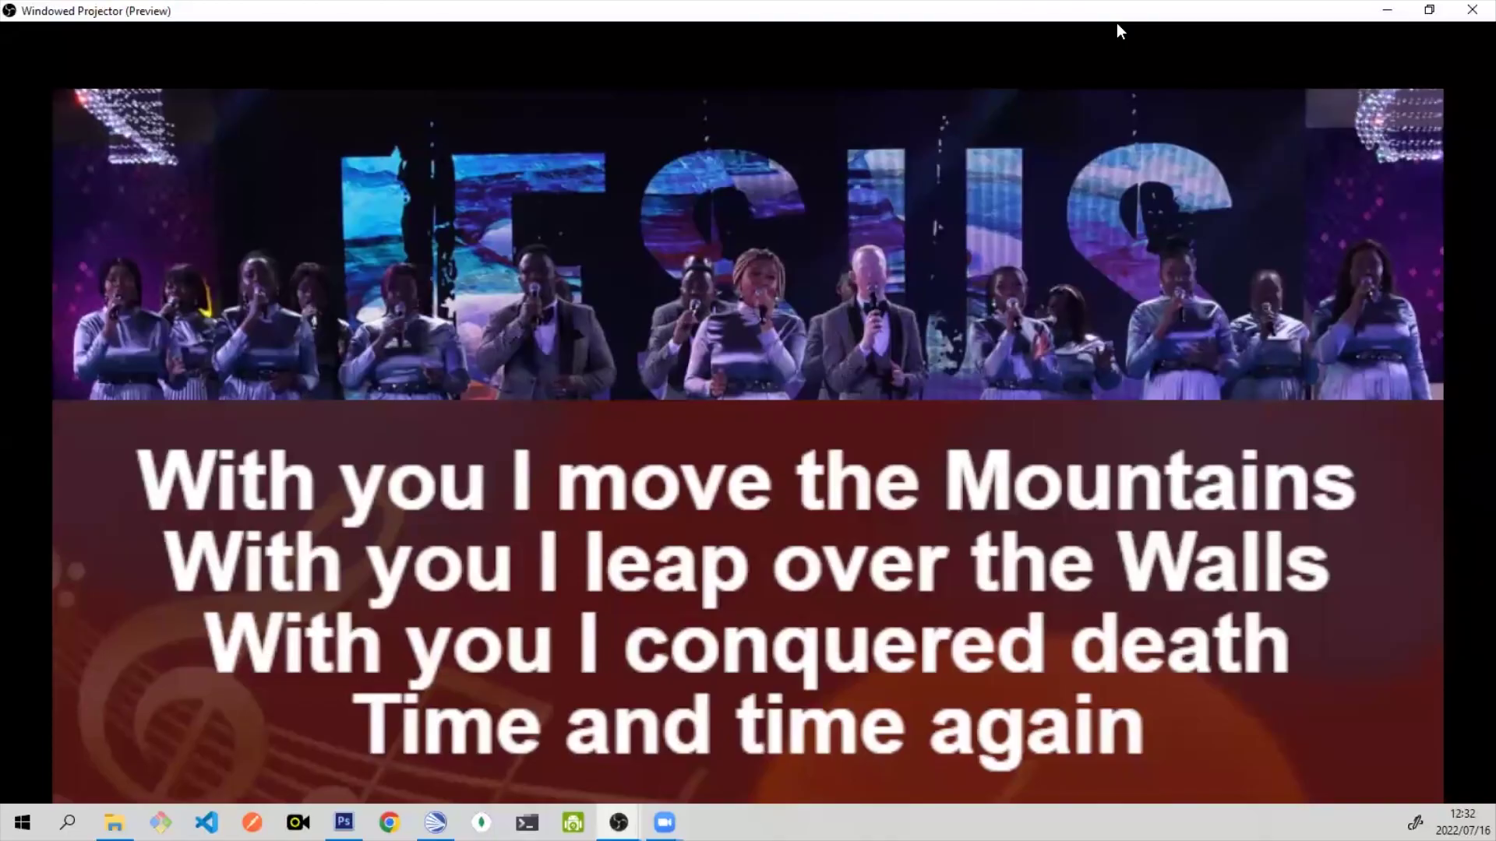
drag(1117, 22, 827, 312)
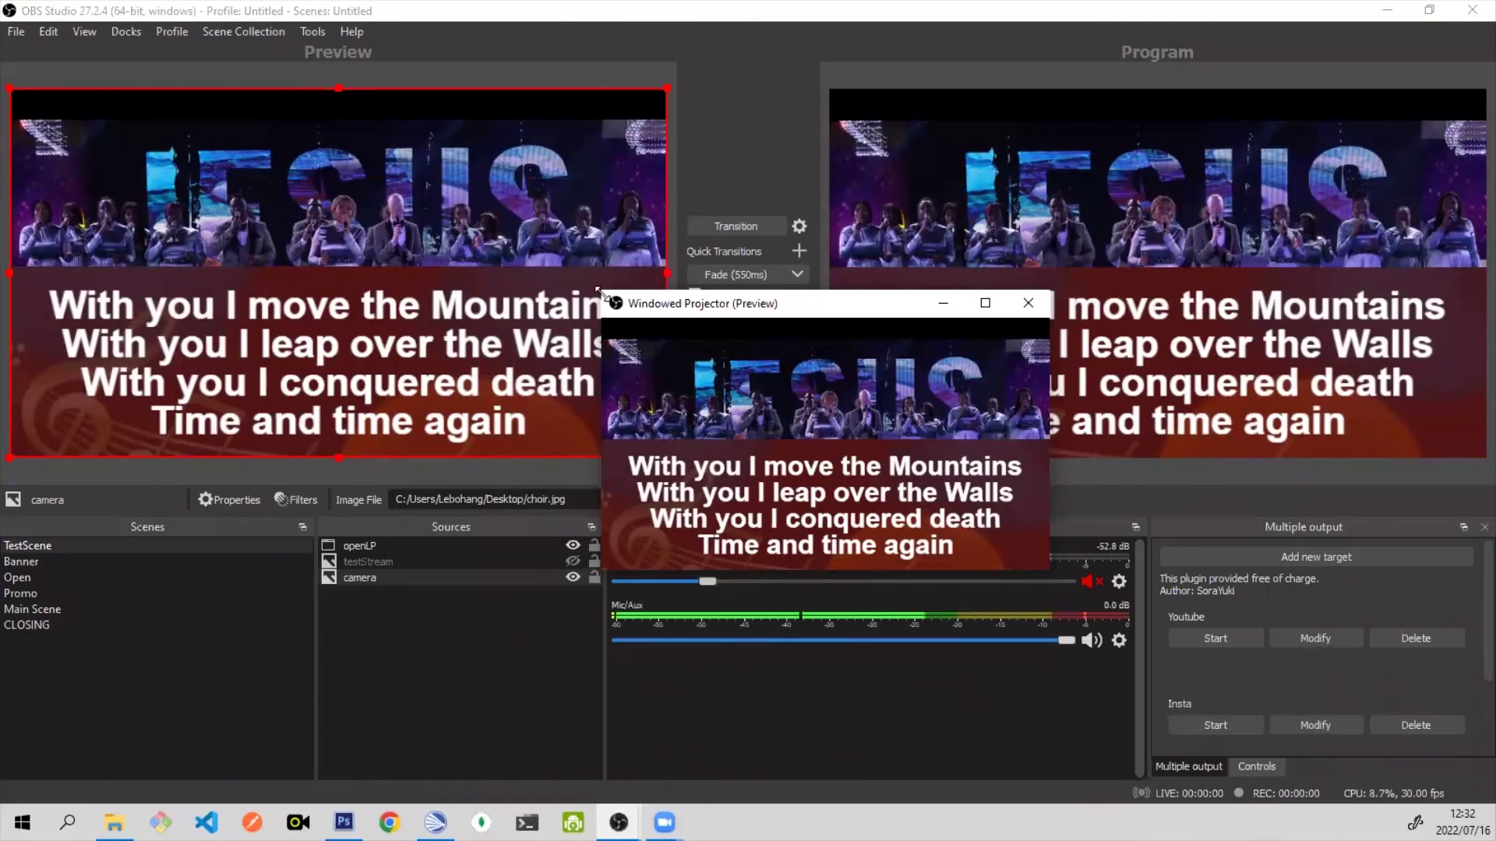
Step: Close the Windowed Projector so only the OBS main window remains, showing 'With you I move the Mountains'
click(1028, 303)
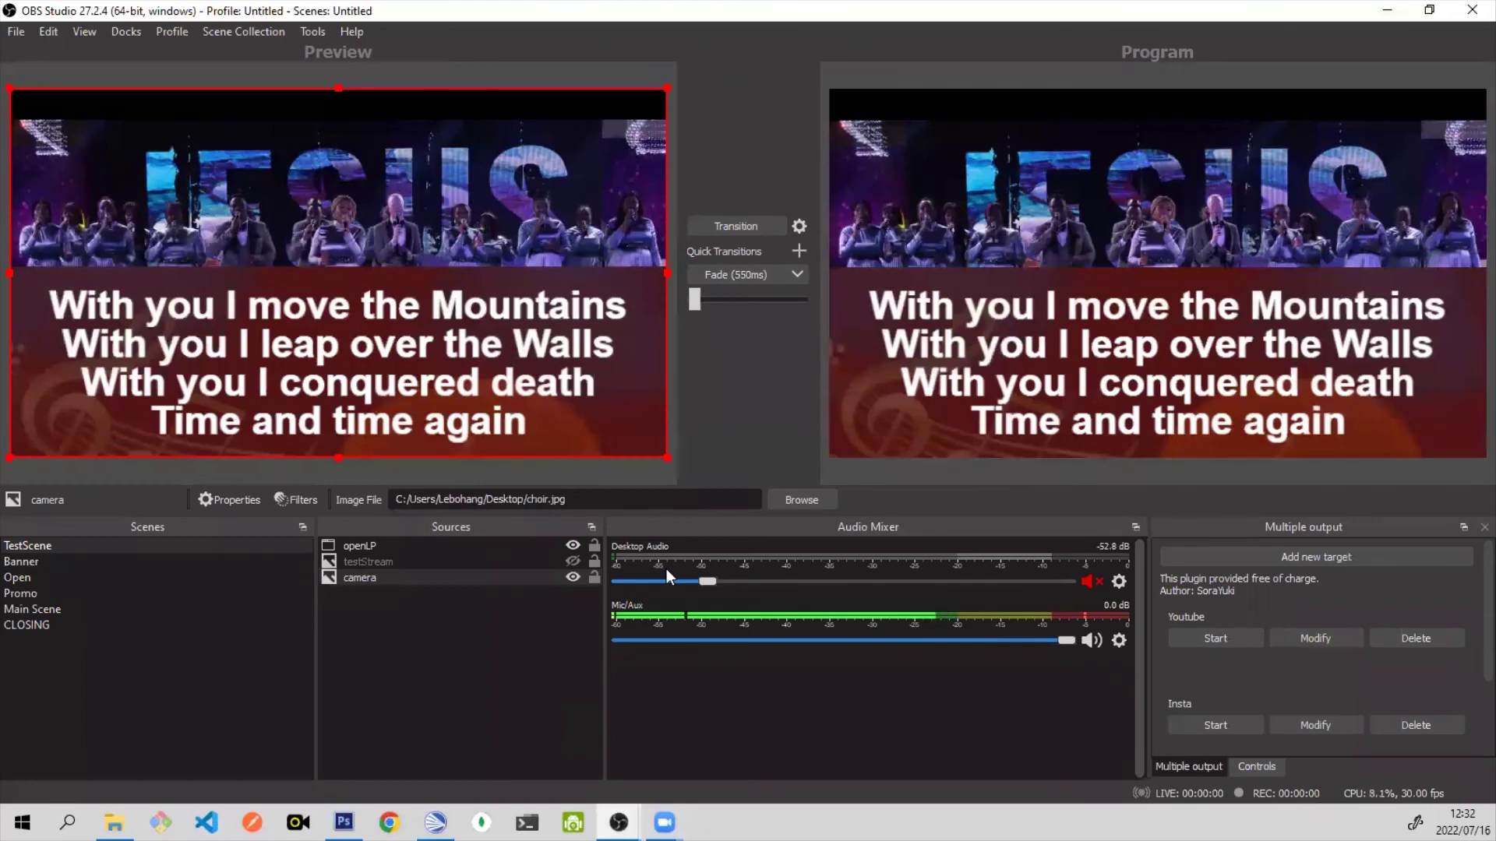